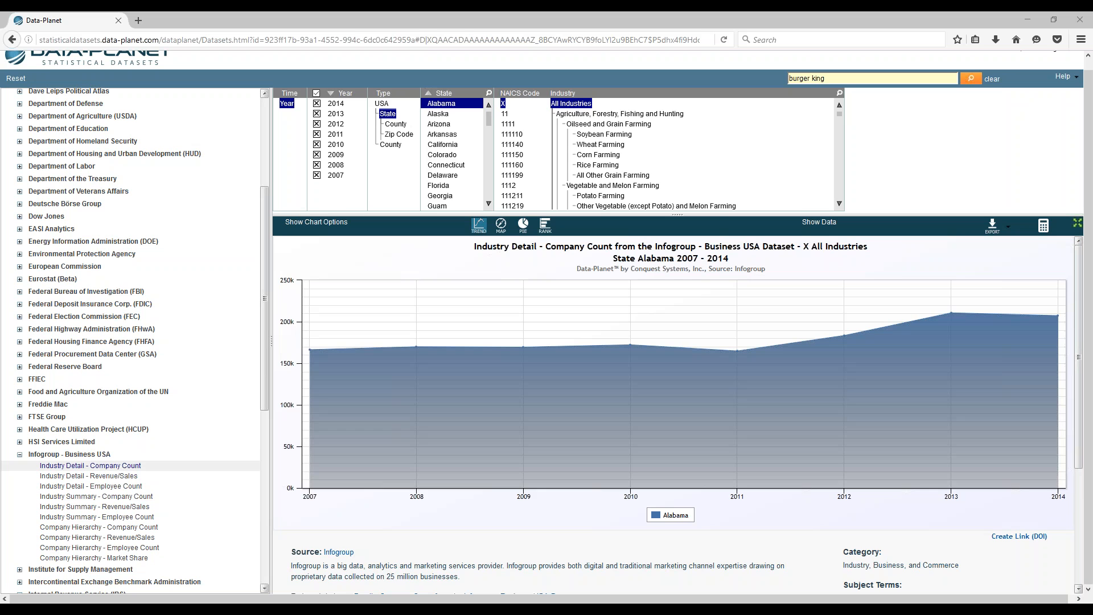
Step: Open the Industry Detail - Revenue/Sales dataset and clear the 'burger king' term from the search box
left_click(124, 477)
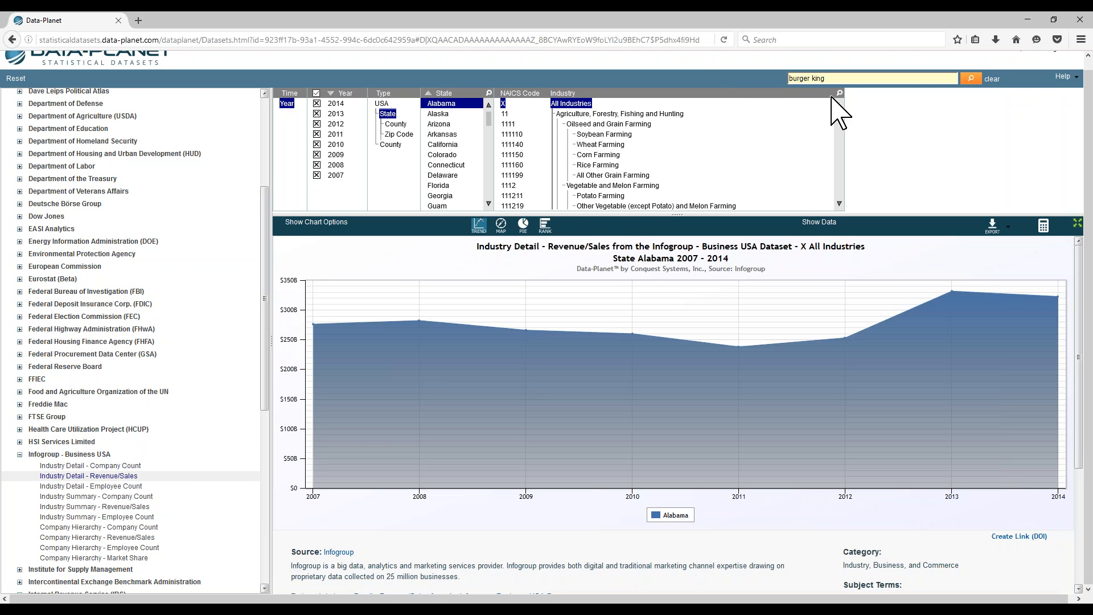
left_click_drag(836, 75, 695, 59)
key("BackSpace")
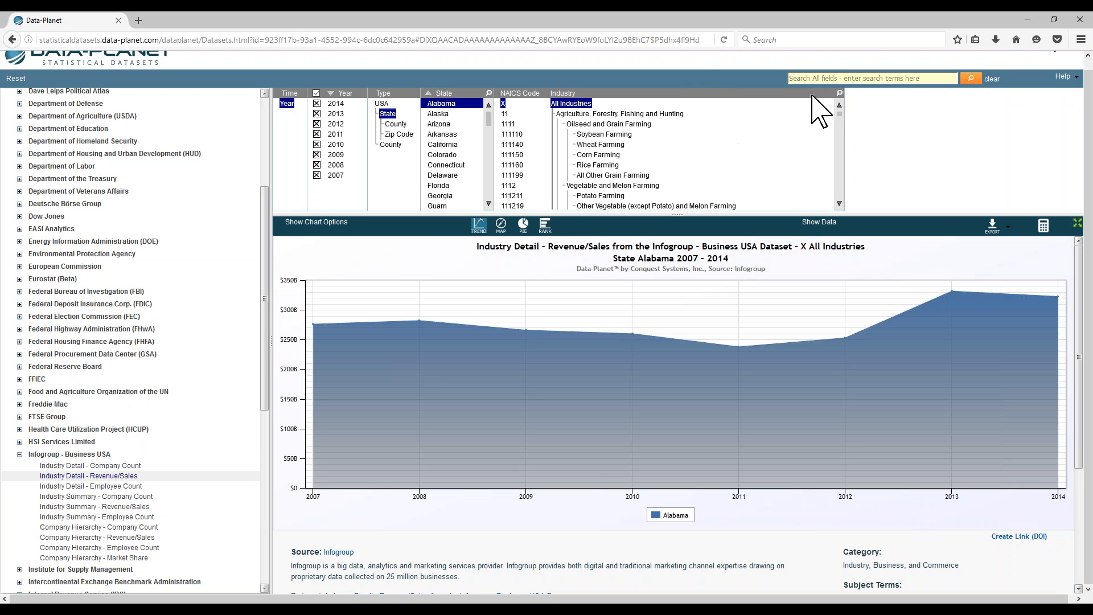
Step: Filter the industry list with 'rest' and select Restaurants and Other Eating Places
left_click(839, 92)
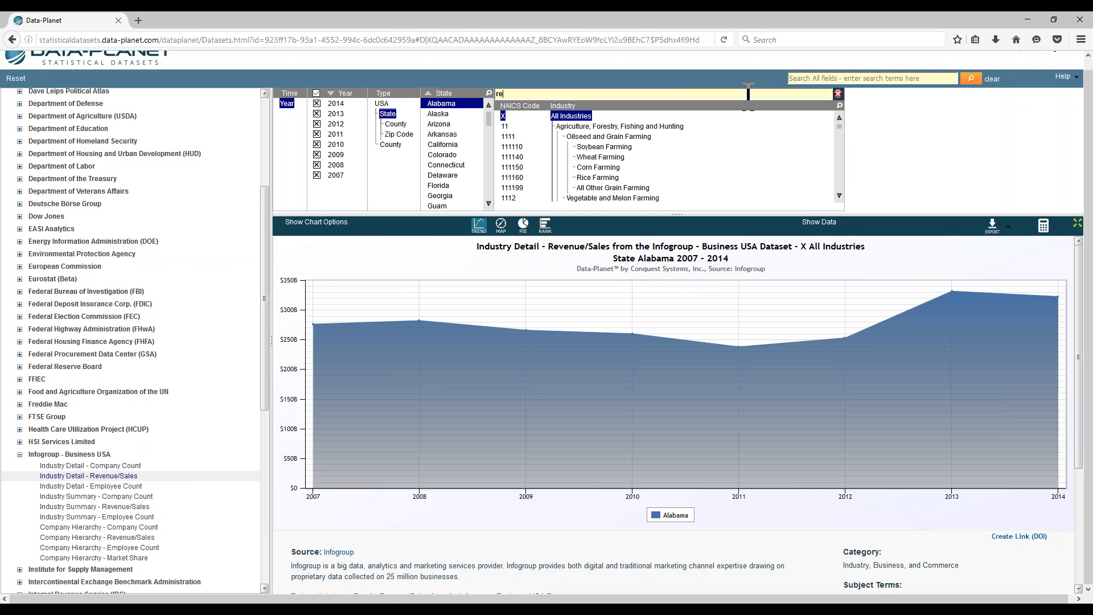
type("rest")
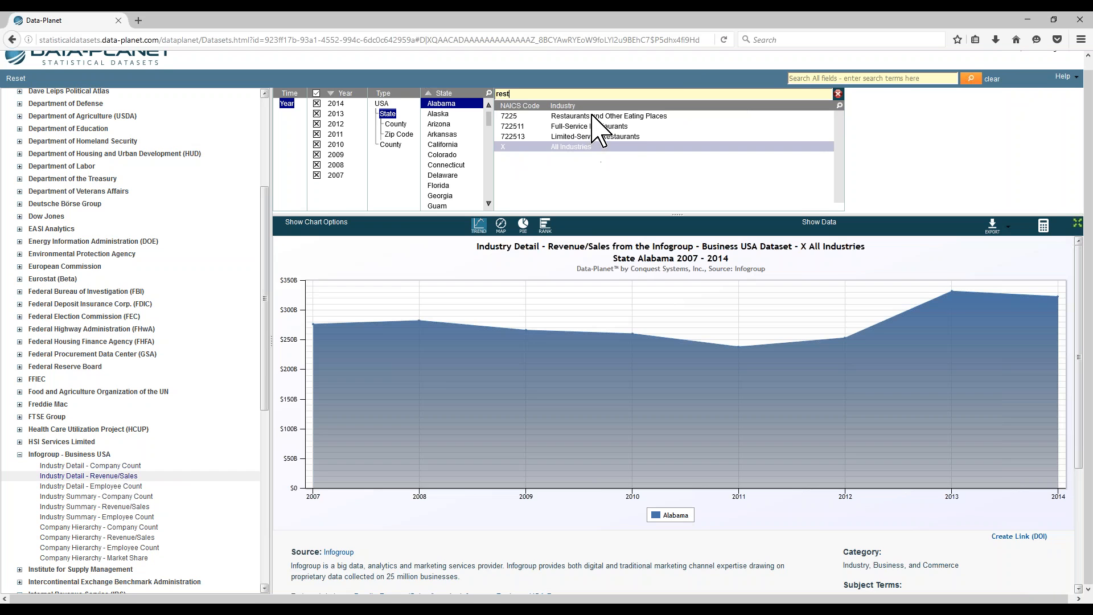
left_click(593, 116)
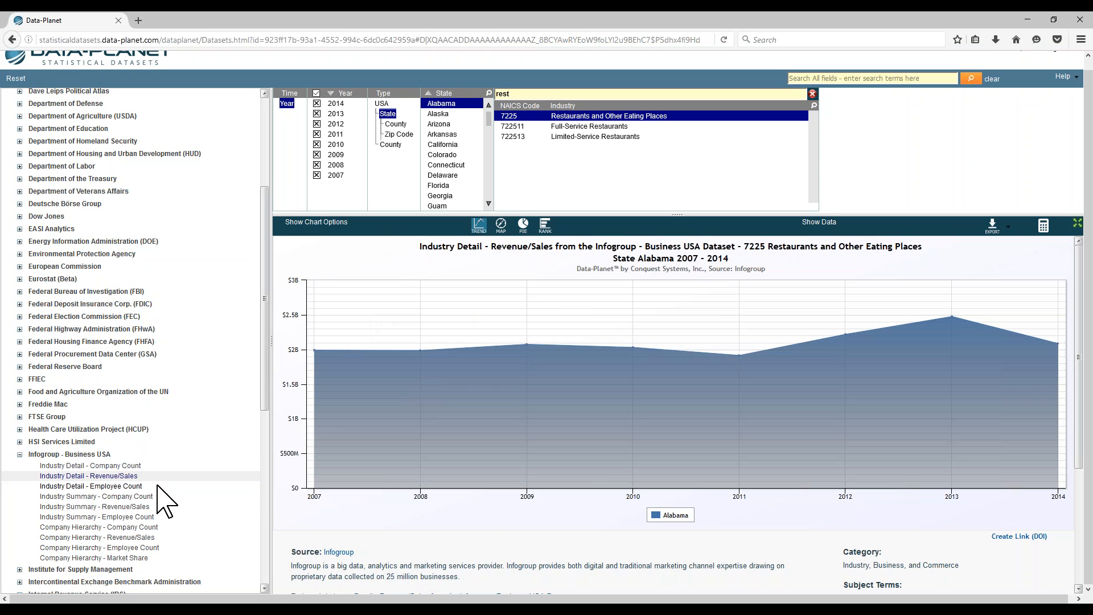
Step: Open the Industry Detail - Employee Count dataset and display it as a ranked bar chart
left_click(134, 486)
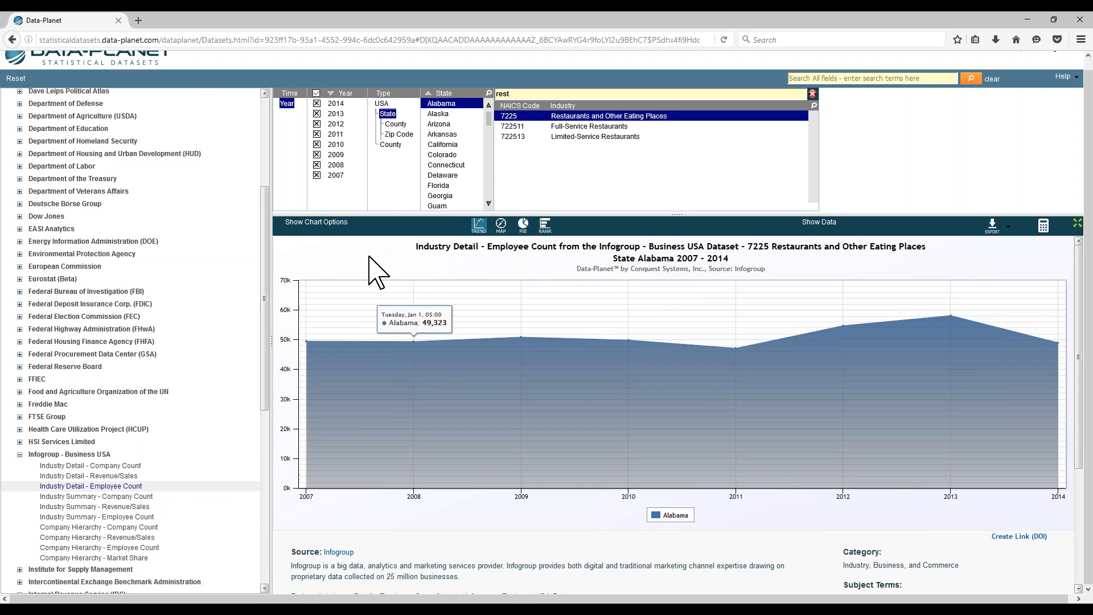
left_click(545, 225)
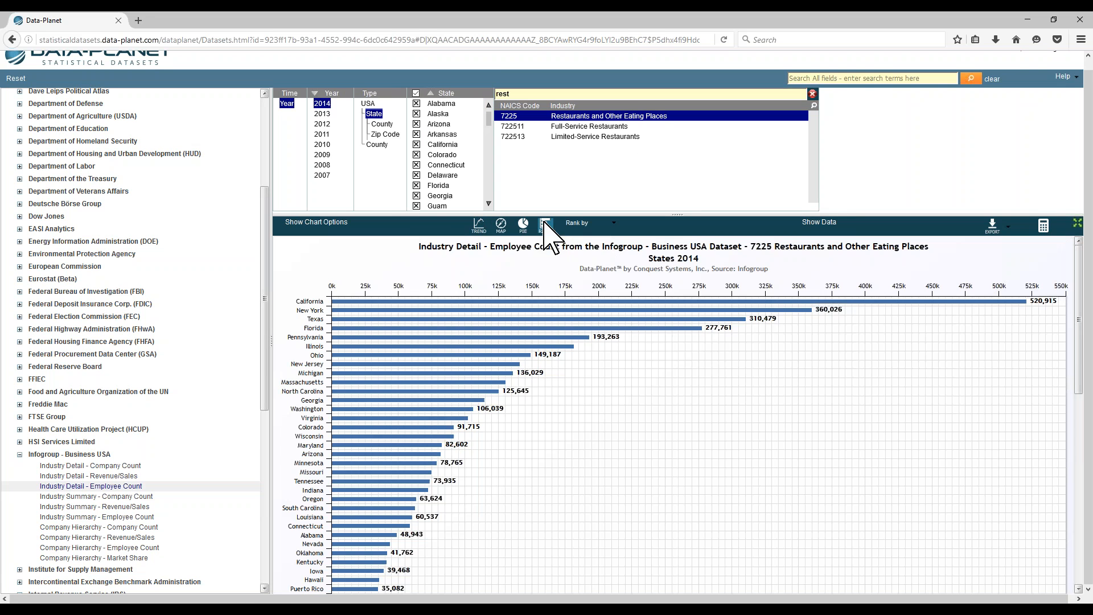
Step: Switch the ranking through County and Zip Code geography levels, returning to State
left_click(382, 125)
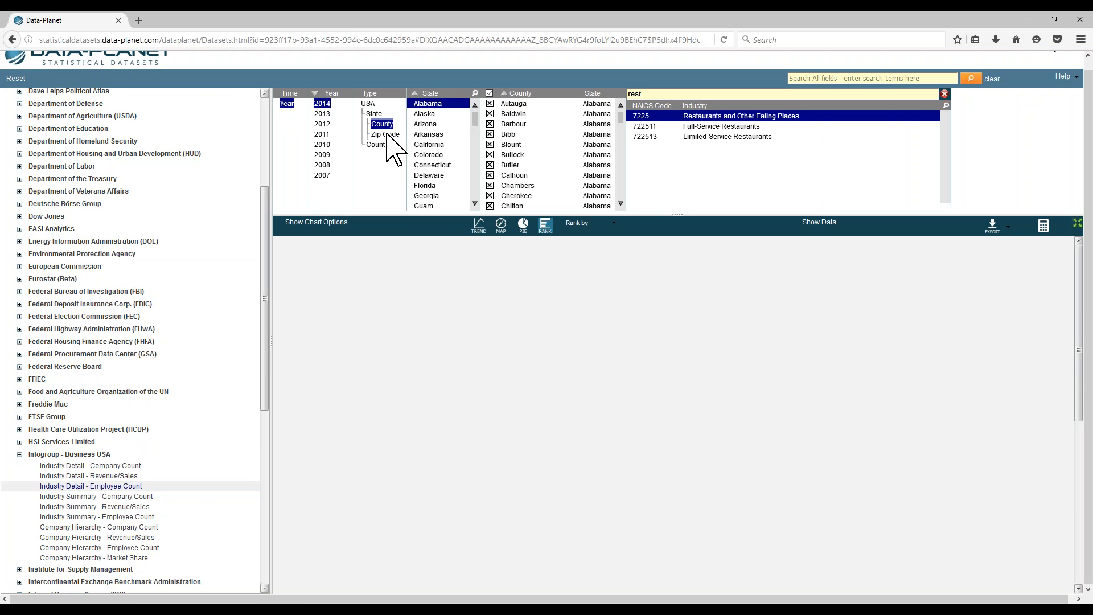
left_click(386, 135)
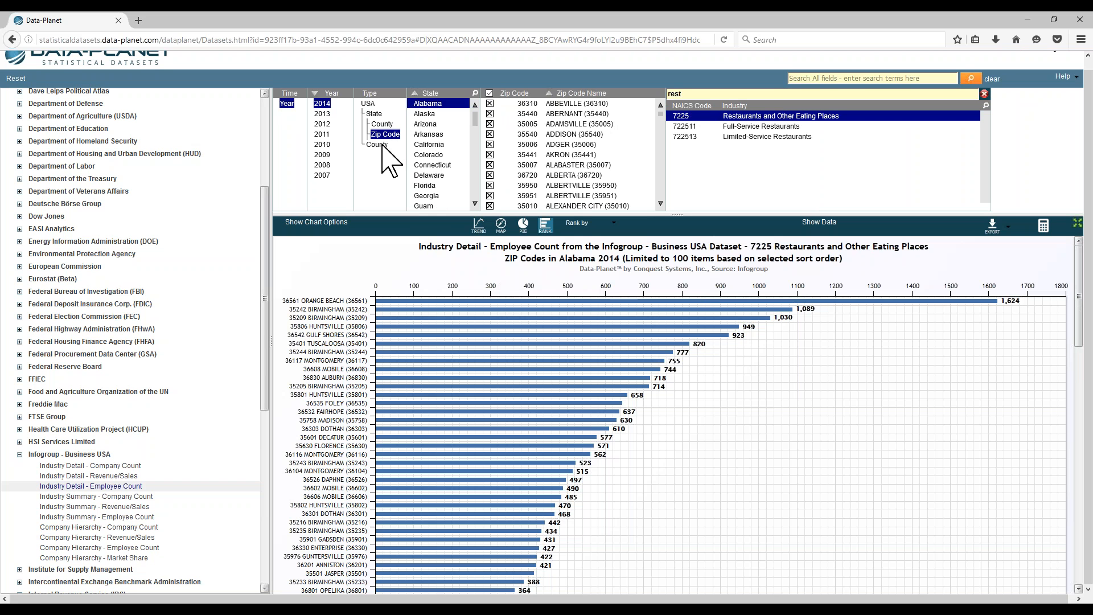
left_click(378, 145)
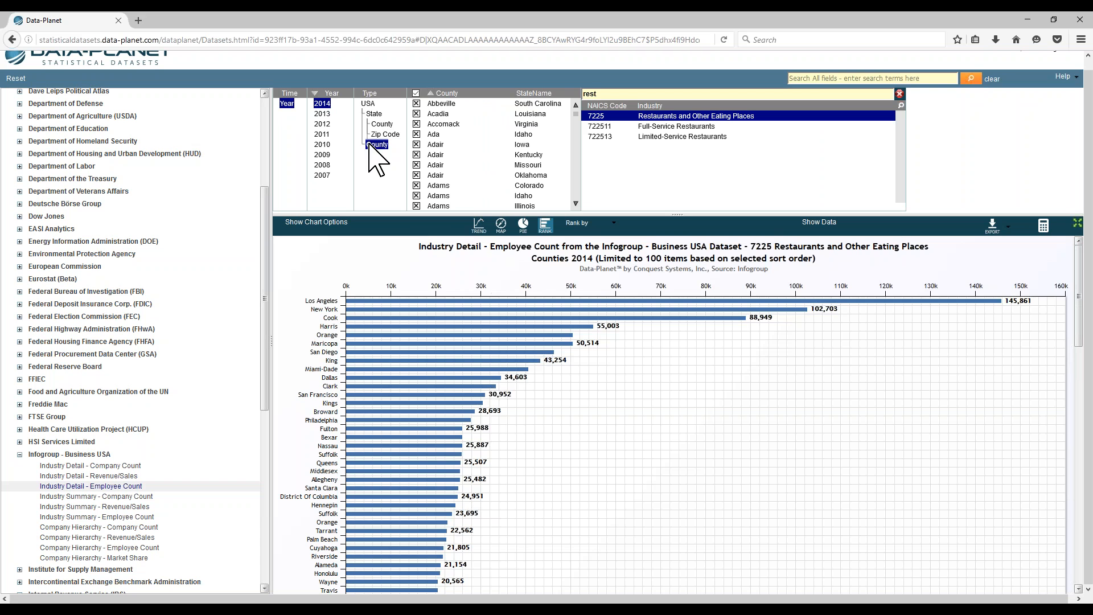
mouse_move(448, 308)
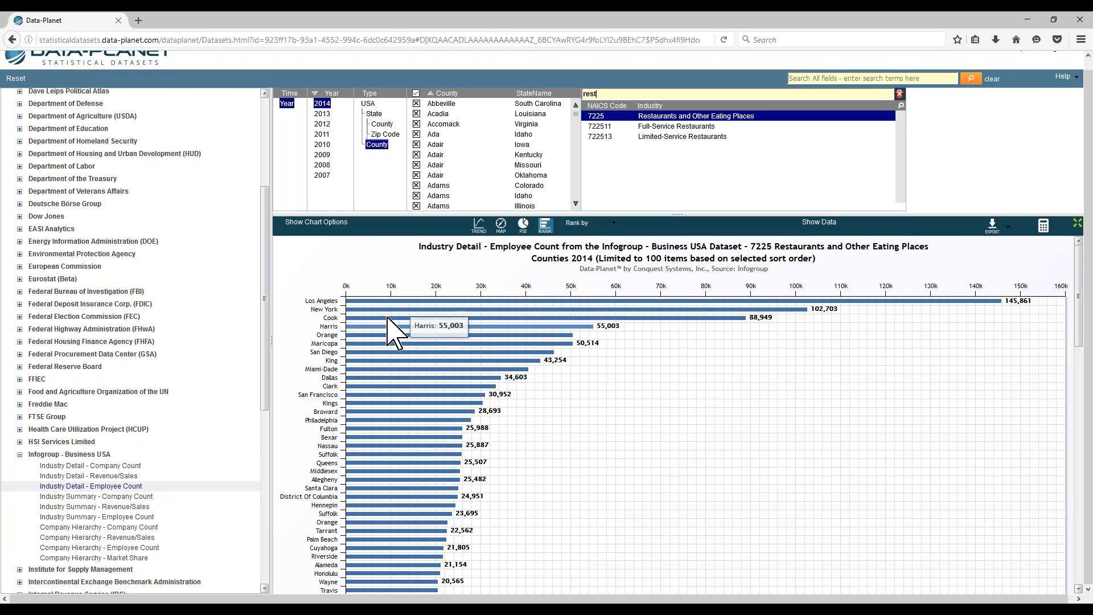
left_click(369, 105)
left_click(374, 113)
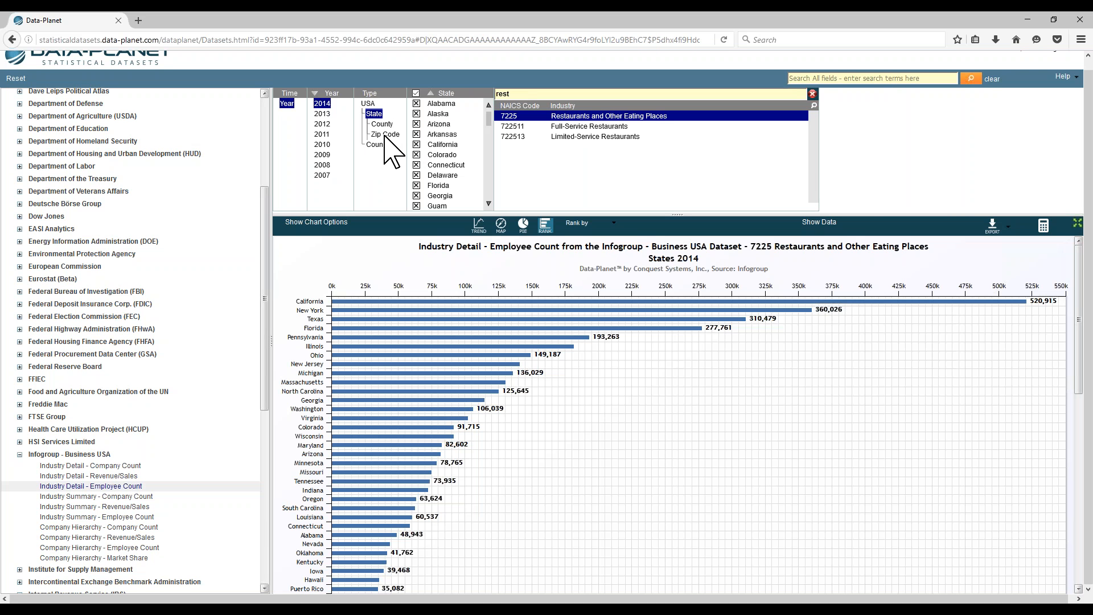
Step: Display the data as a map and view it at County, Zip Code and then State level
left_click(501, 224)
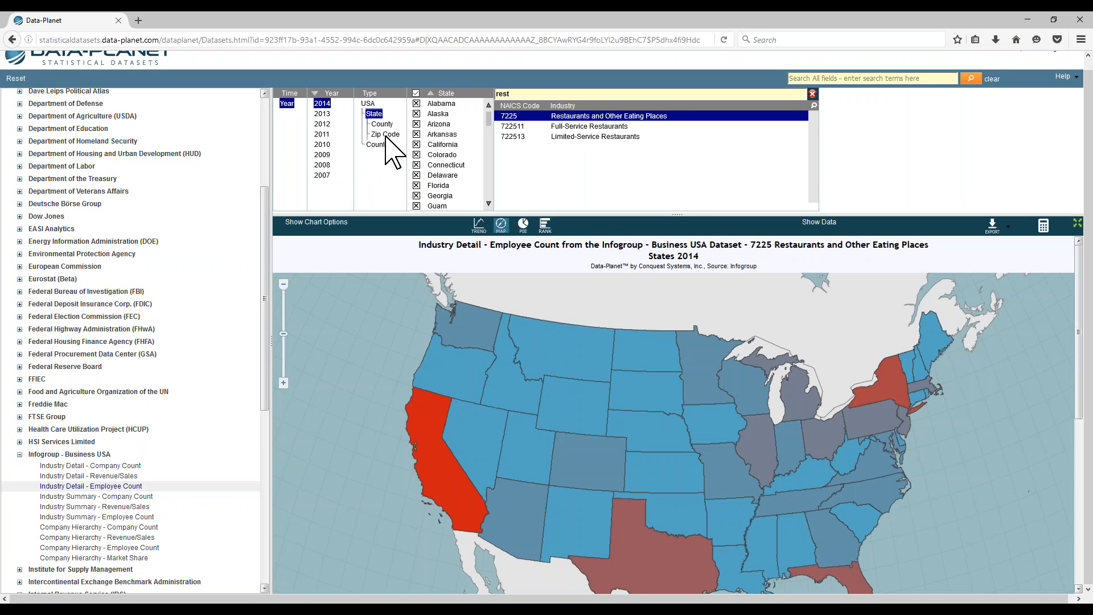
left_click(383, 125)
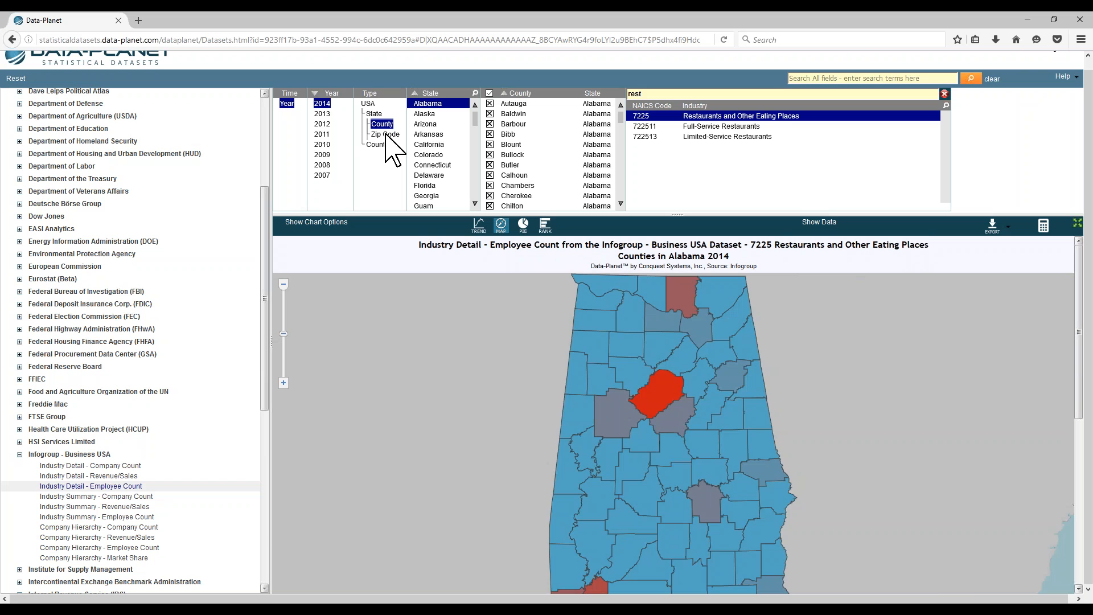
left_click(386, 135)
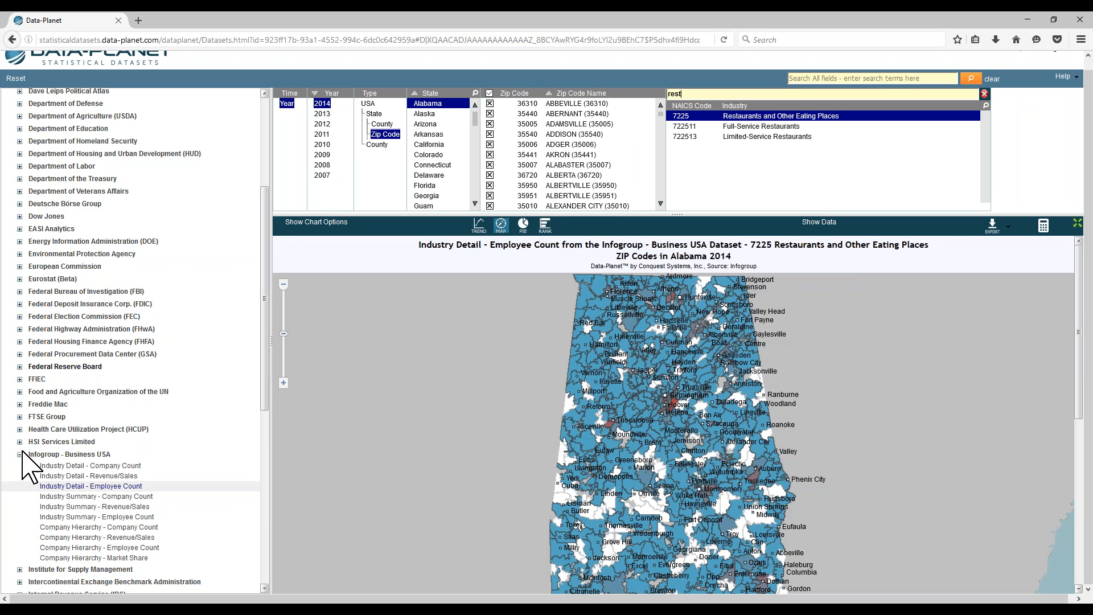
scroll(97, 495, "down", 3)
left_click(374, 115)
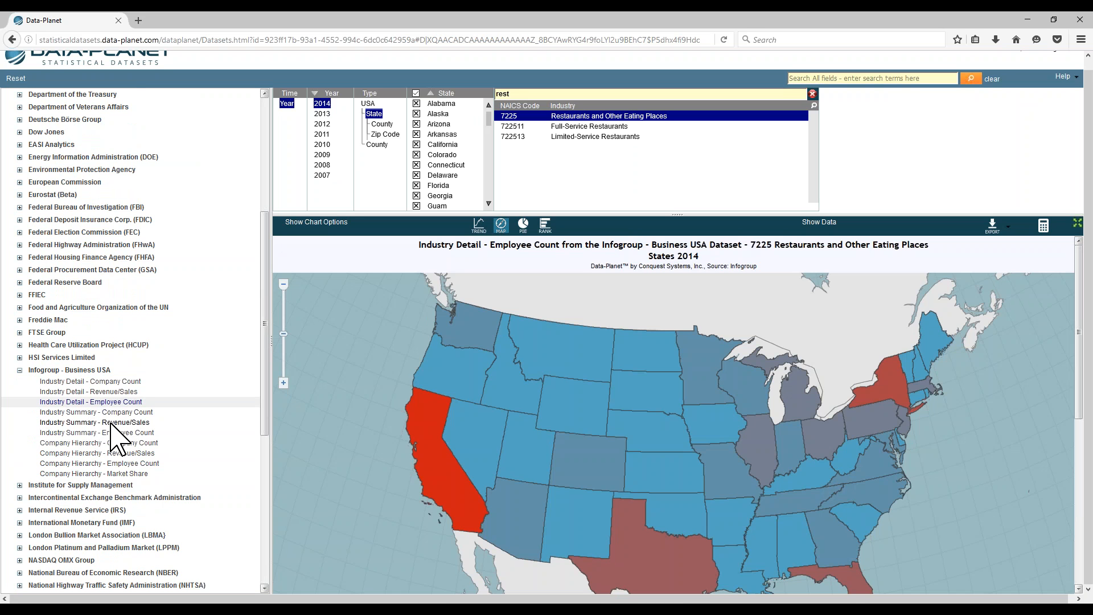
Step: Open the Industry Summary - Revenue/Sales dataset
left_click(112, 423)
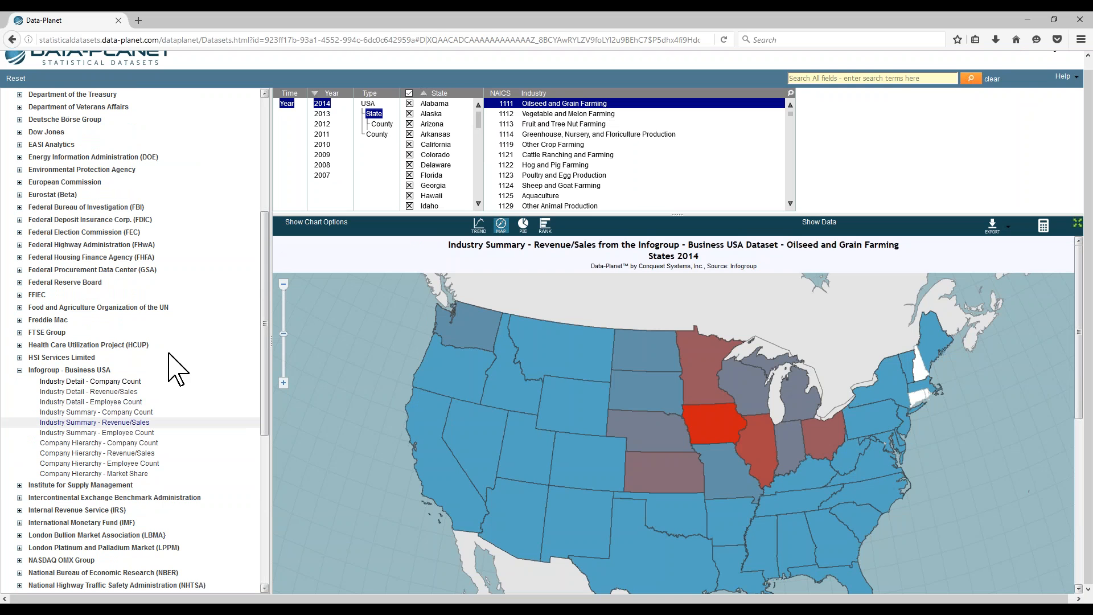
left_click(102, 392)
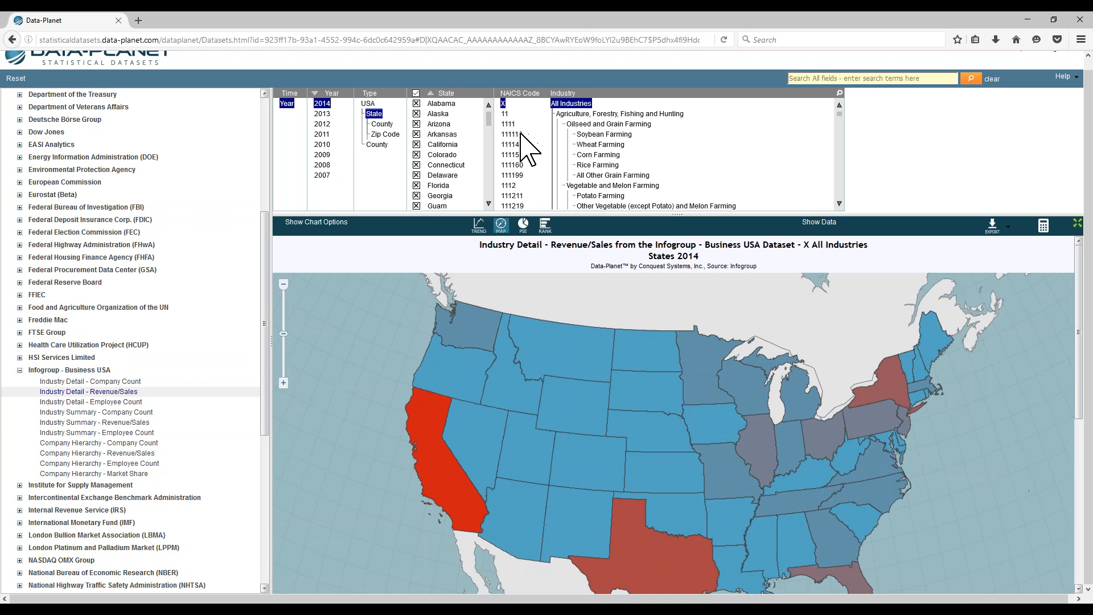
scroll(619, 145, "down", 1)
scroll(621, 153, "up", 3)
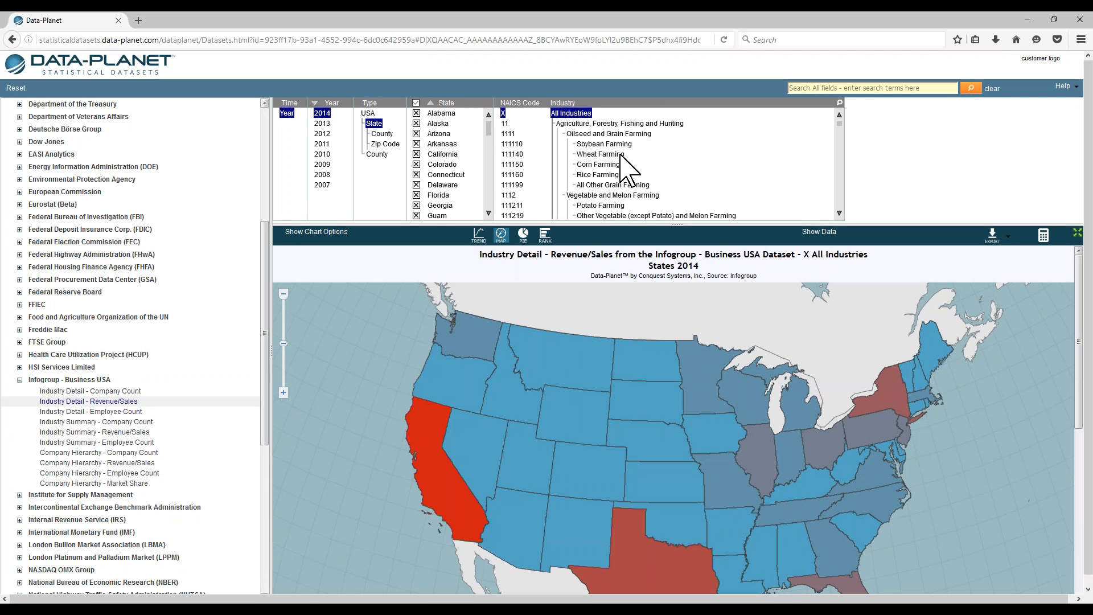
left_click(87, 433)
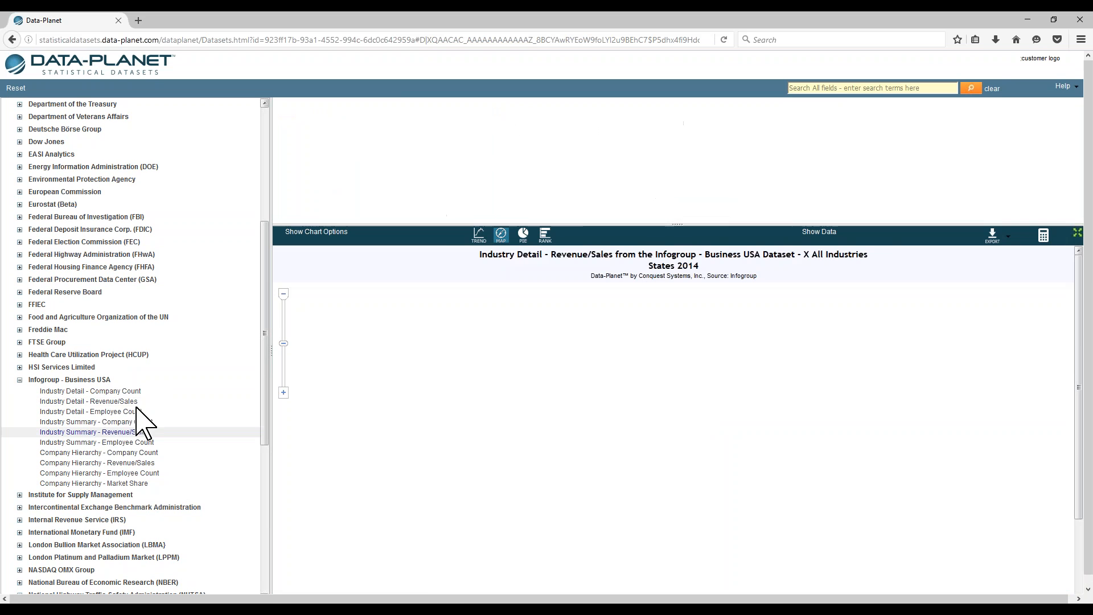
scroll(517, 136, "down", 3)
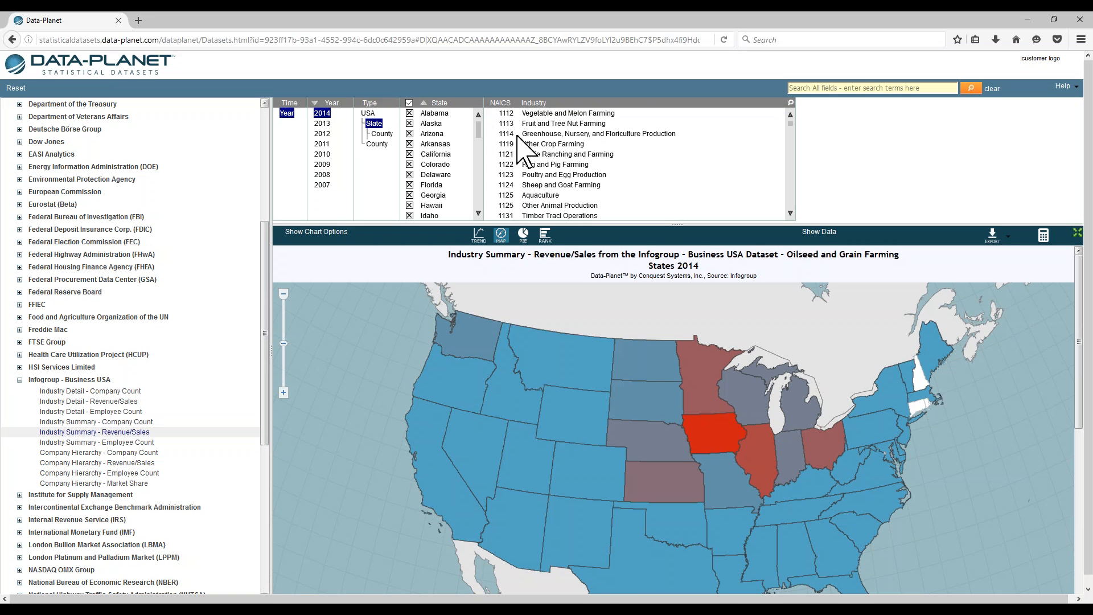
scroll(530, 153, "up", 3)
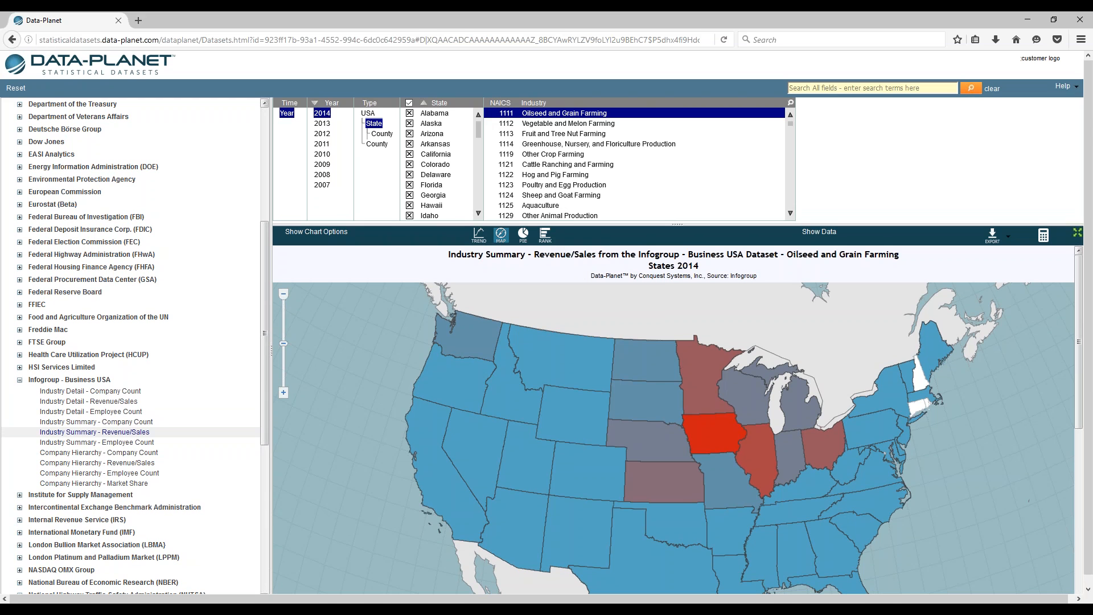
Step: Show the ranked chart and filter the industry to Restaurants and Other Eating Places using 'rest'
left_click(545, 235)
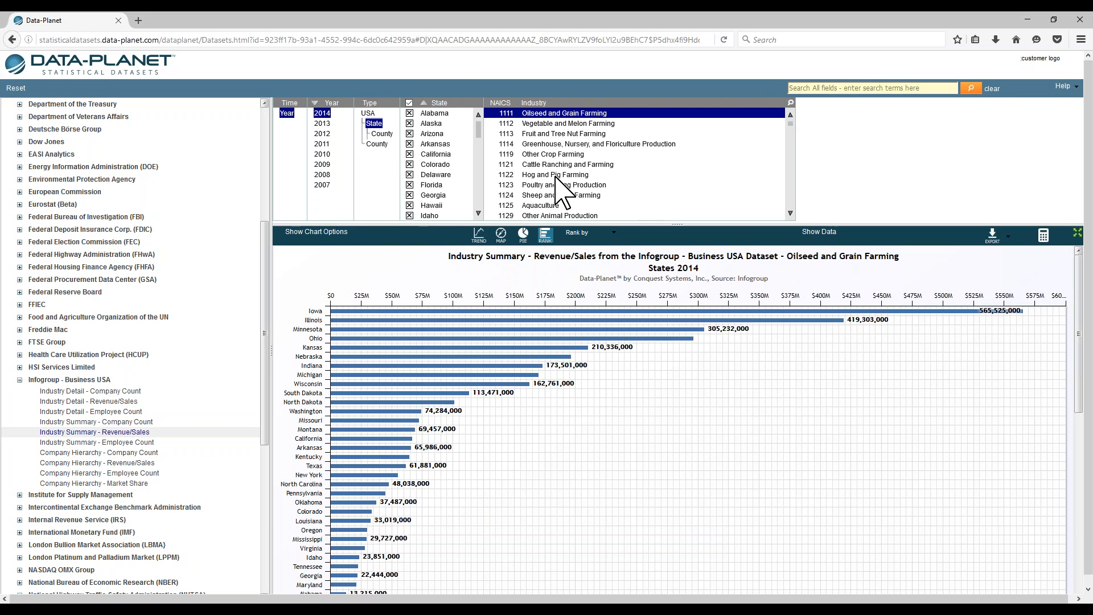
left_click(790, 102)
type("rest")
left_click(560, 126)
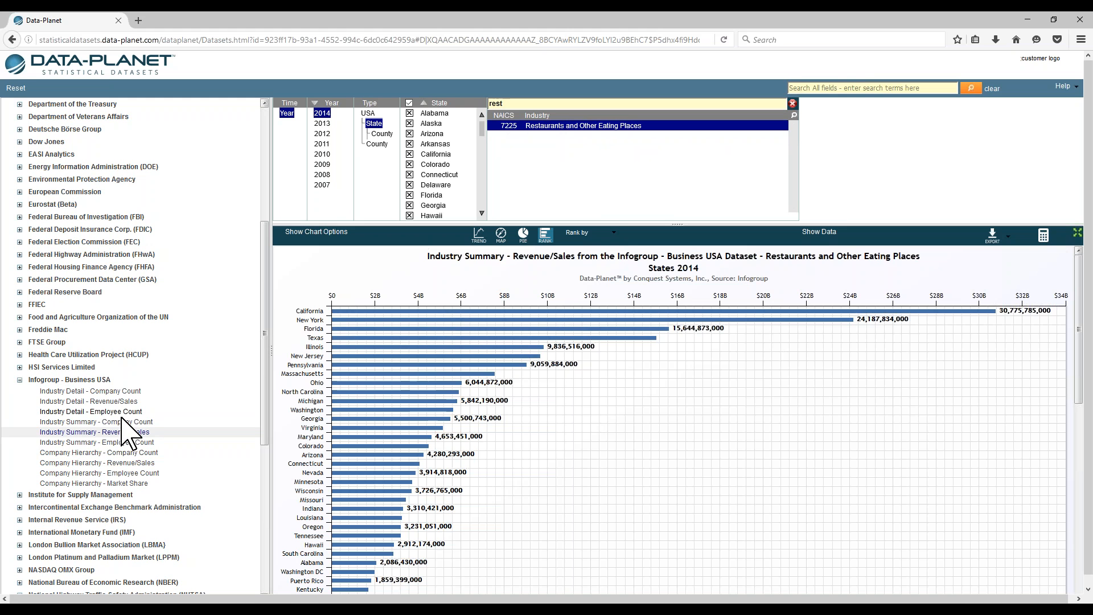
Step: Set the chart's Rank by option to Industry
left_click(578, 235)
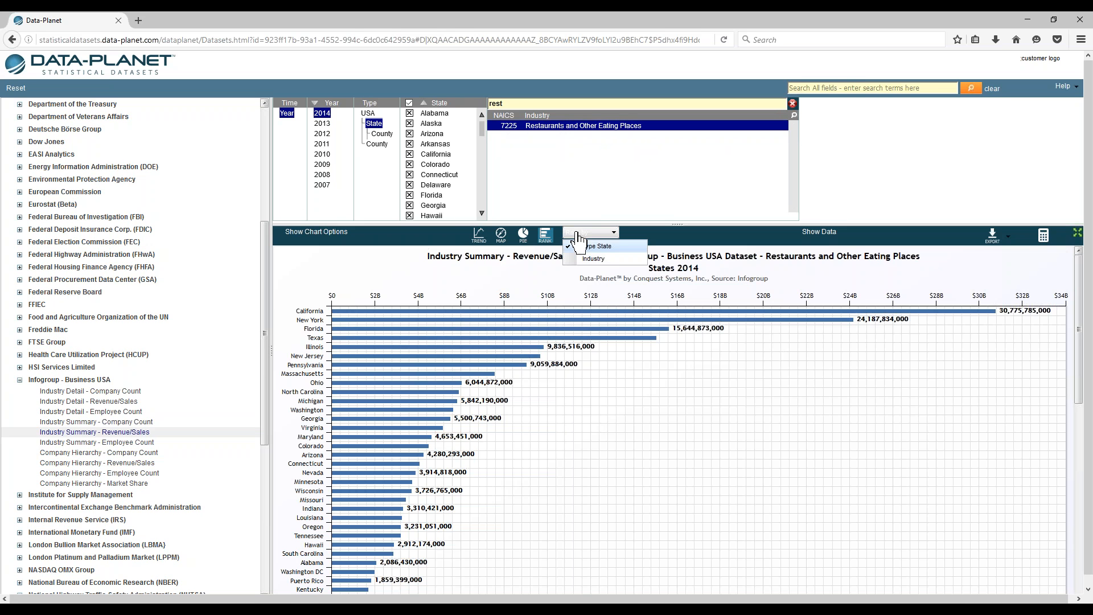
left_click(591, 258)
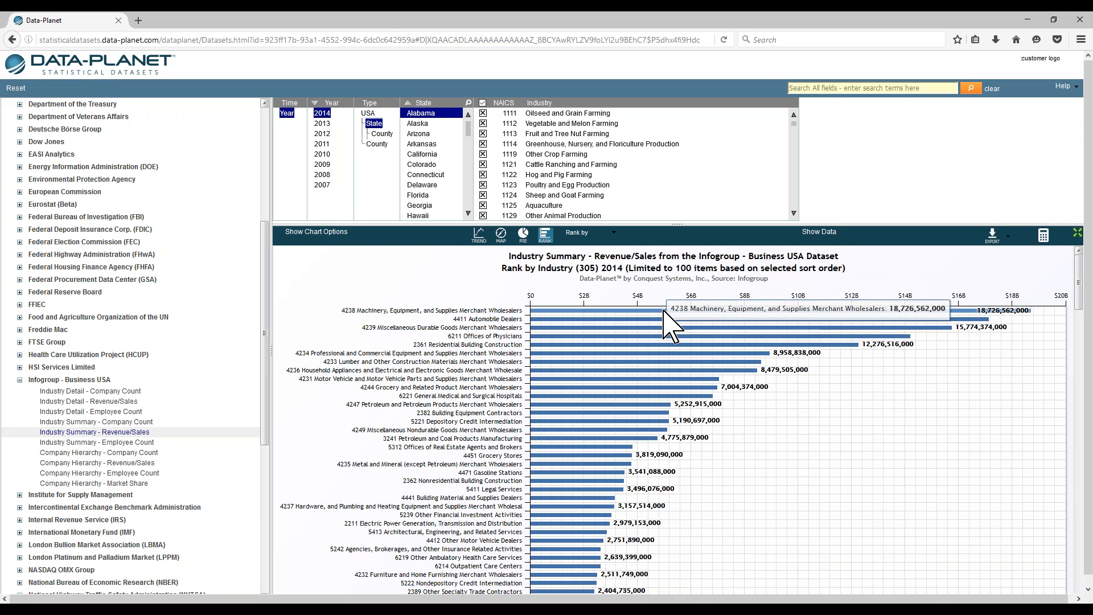
scroll(664, 311, "down", 1)
scroll(664, 311, "up", 1)
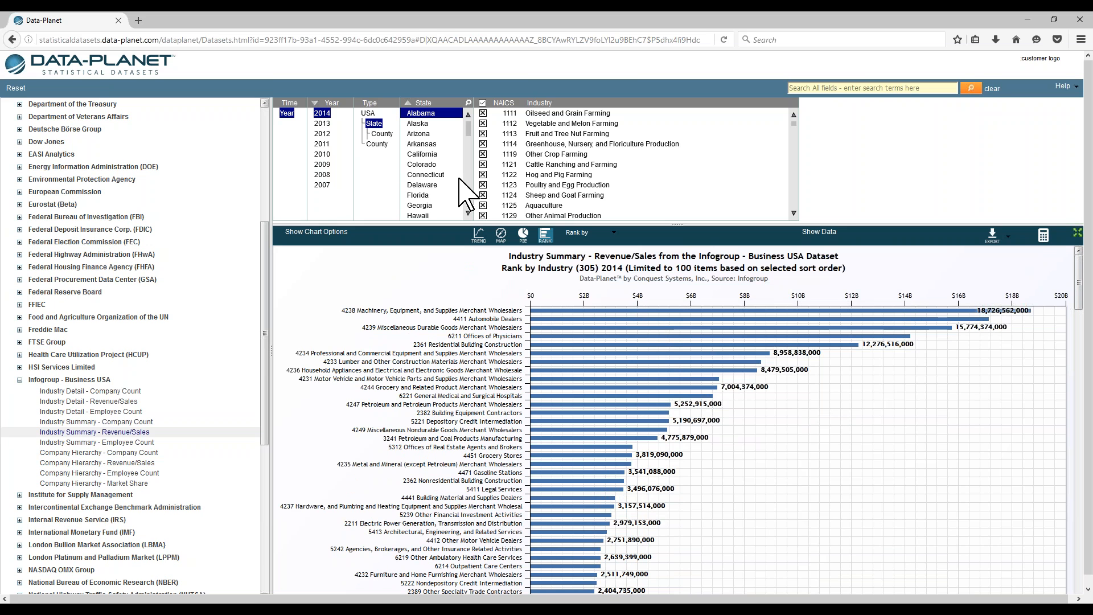
Step: Set the geography type to County and switch to the Industry Summary - Employee Count dataset
left_click(383, 134)
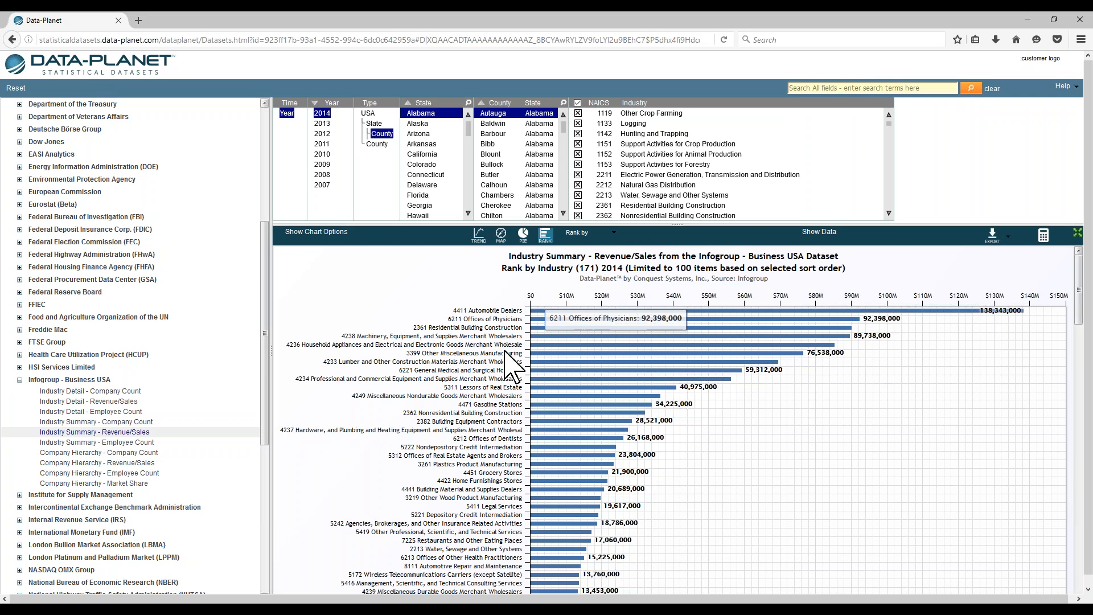
left_click(124, 442)
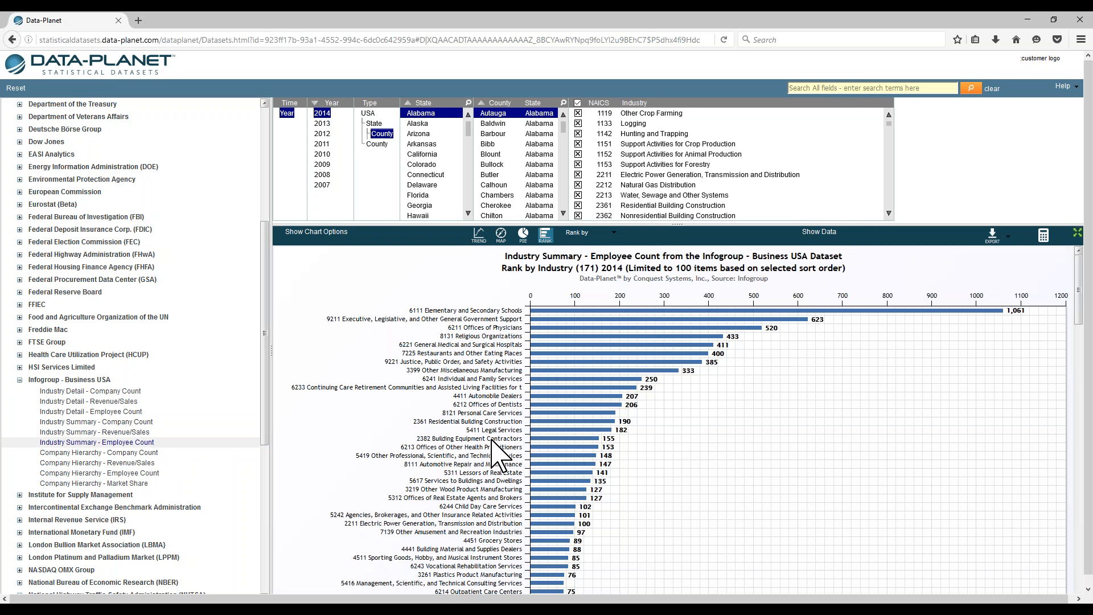
Step: Open the Company Hierarchy - Revenue/Sales dataset and select the 1-800-FLOWERS.COM INC subsidiary
mouse_move(629, 313)
left_click(590, 232)
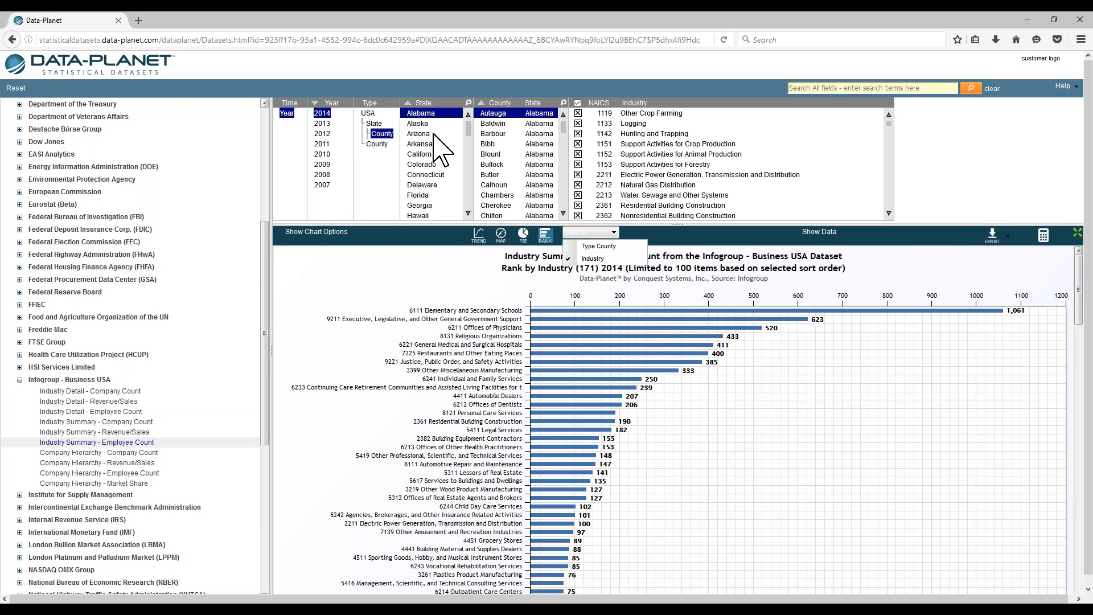
left_click(117, 462)
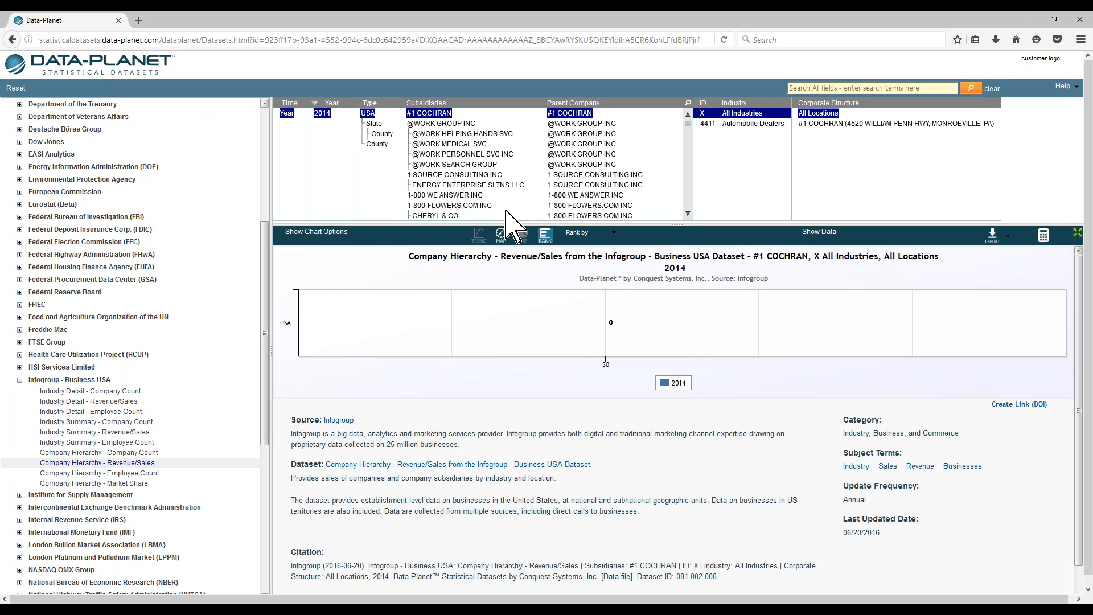
left_click(507, 206)
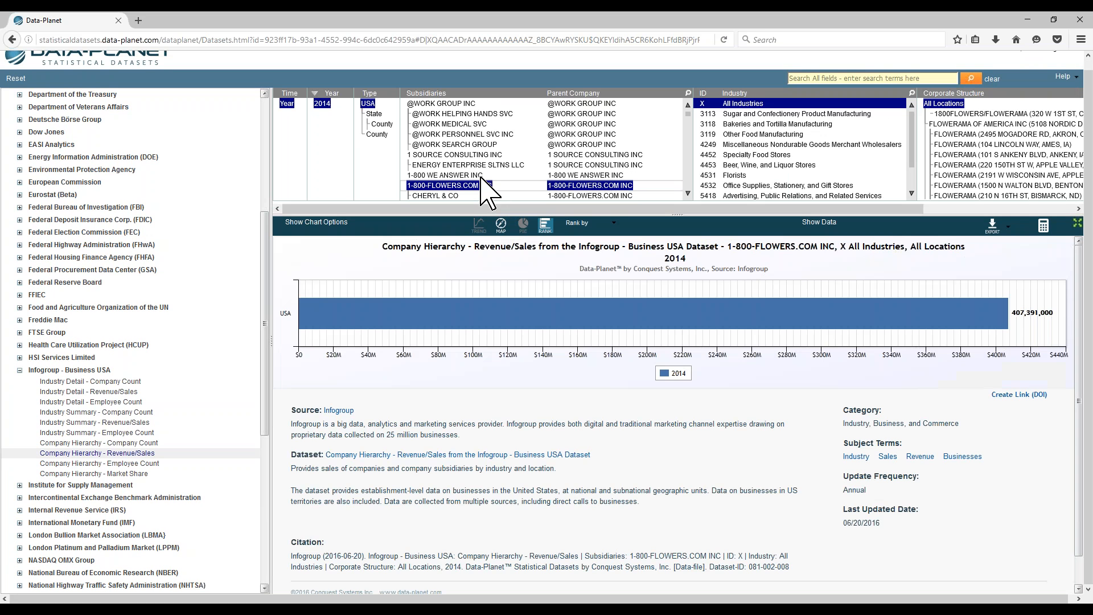
left_click(687, 193)
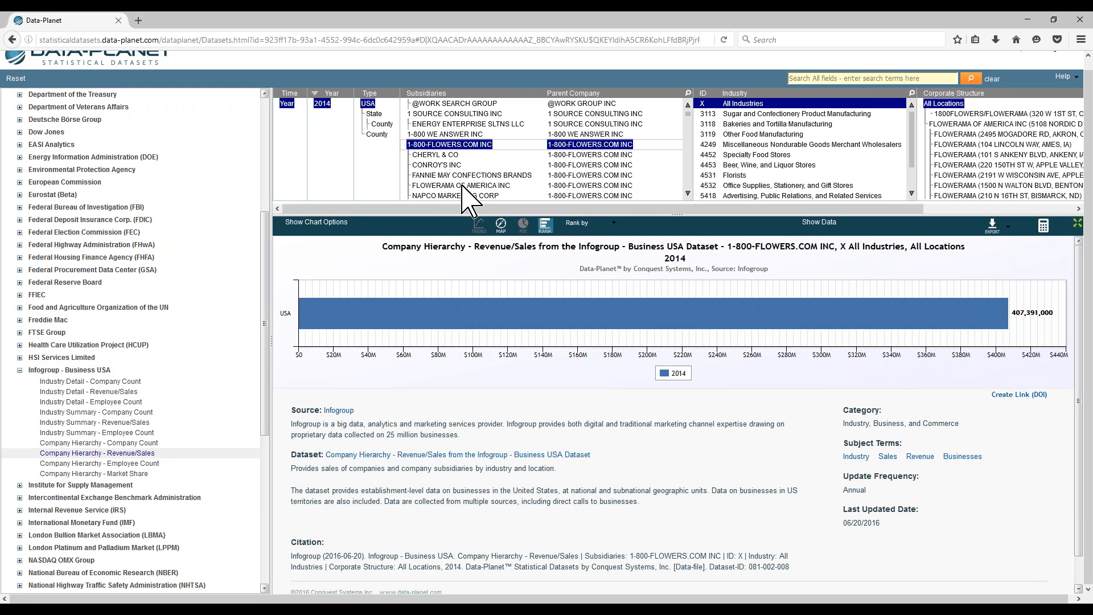
Step: Scroll through the selection panels to examine the subsidiaries, industries and corporate structure columns
scroll(469, 188, "down", 1)
scroll(468, 188, "down", 1)
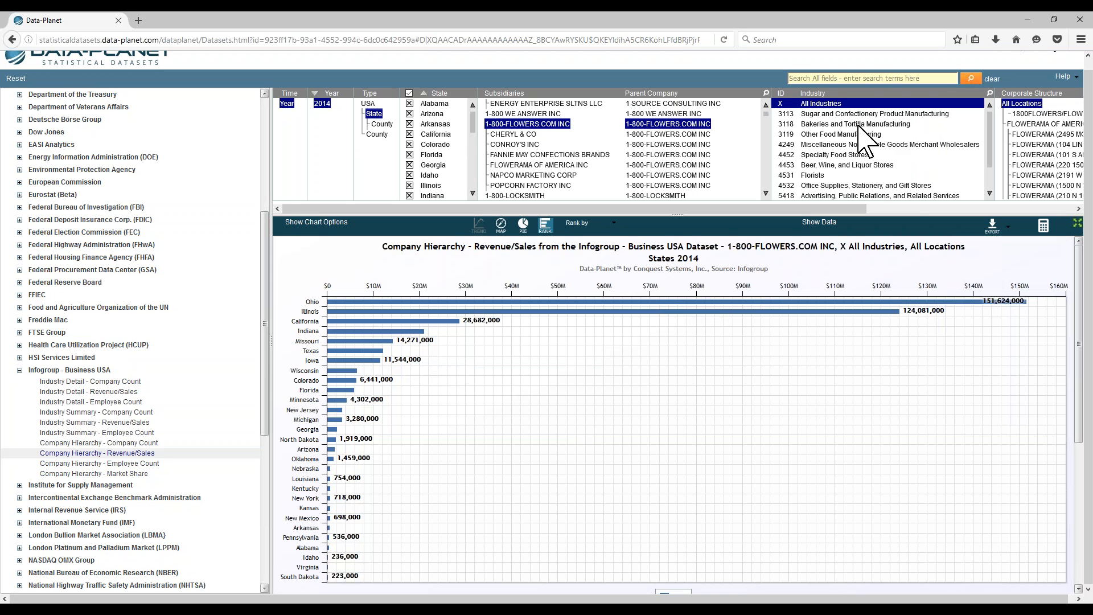
scroll(860, 126, "down", 1)
scroll(863, 140, "up", 2)
left_click_drag(837, 218, 1062, 215)
scroll(844, 150, "down", 3)
scroll(844, 149, "up", 3)
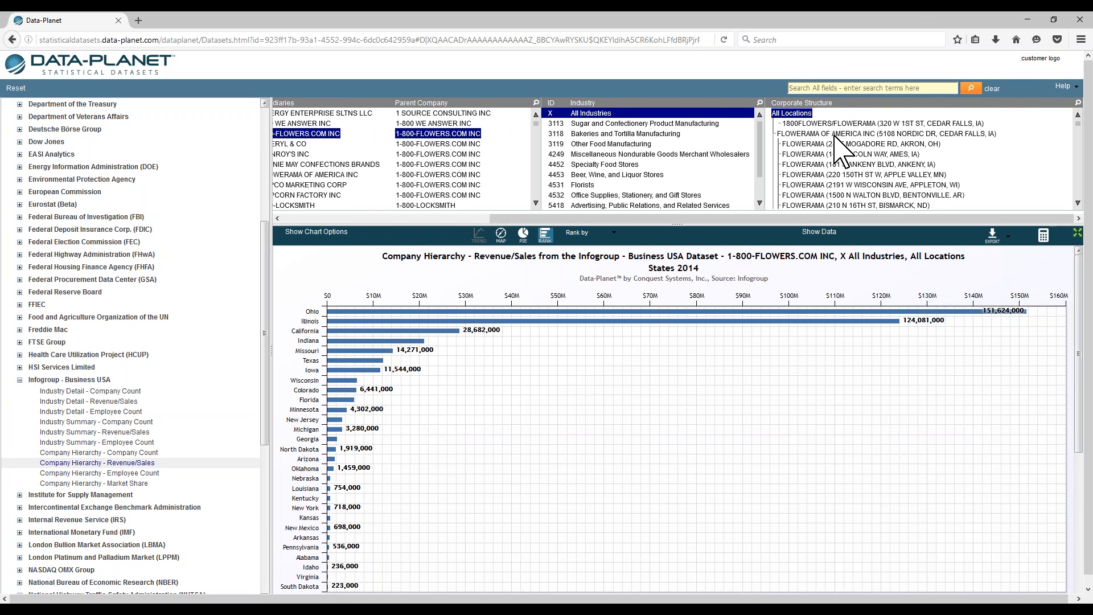
left_click_drag(677, 218, 523, 217)
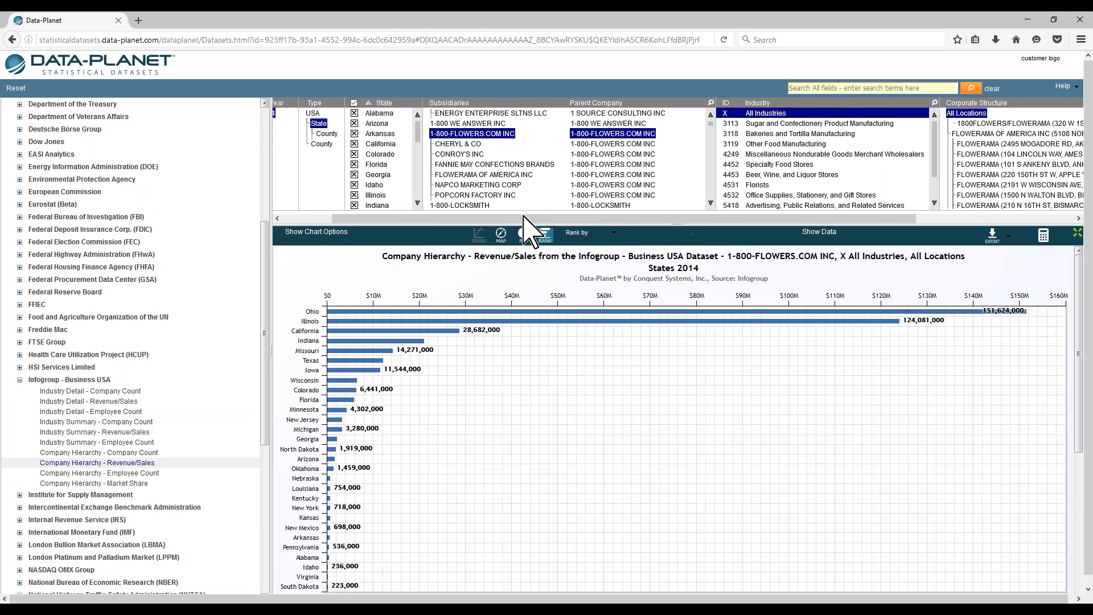
Step: Select the FLOWERAMA OF AMERICA INC subsidiary and rank its revenue chart by Location
left_click(464, 173)
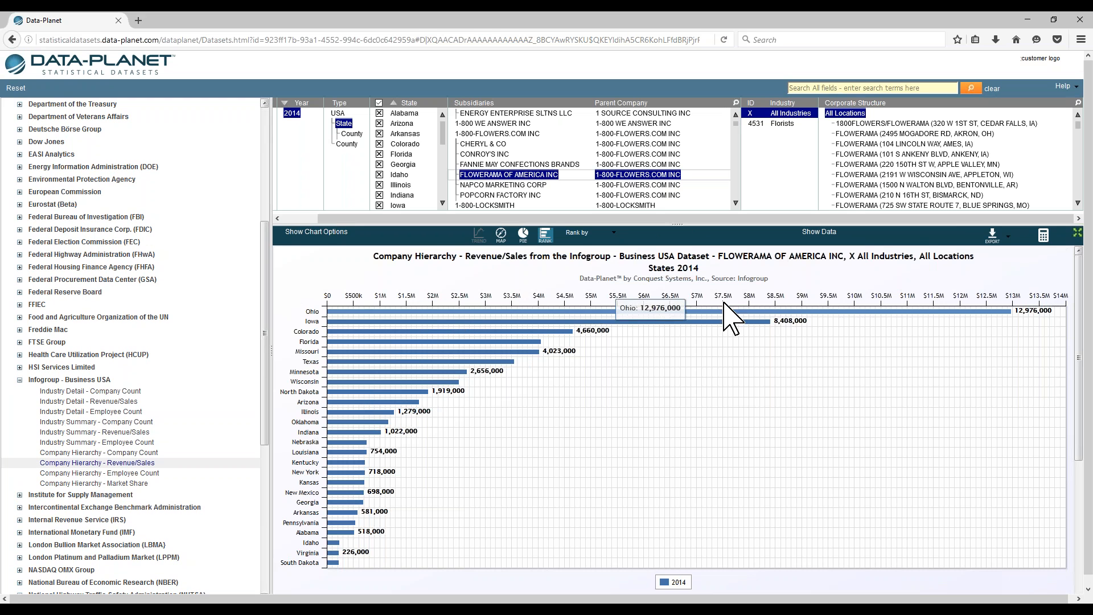
left_click(581, 239)
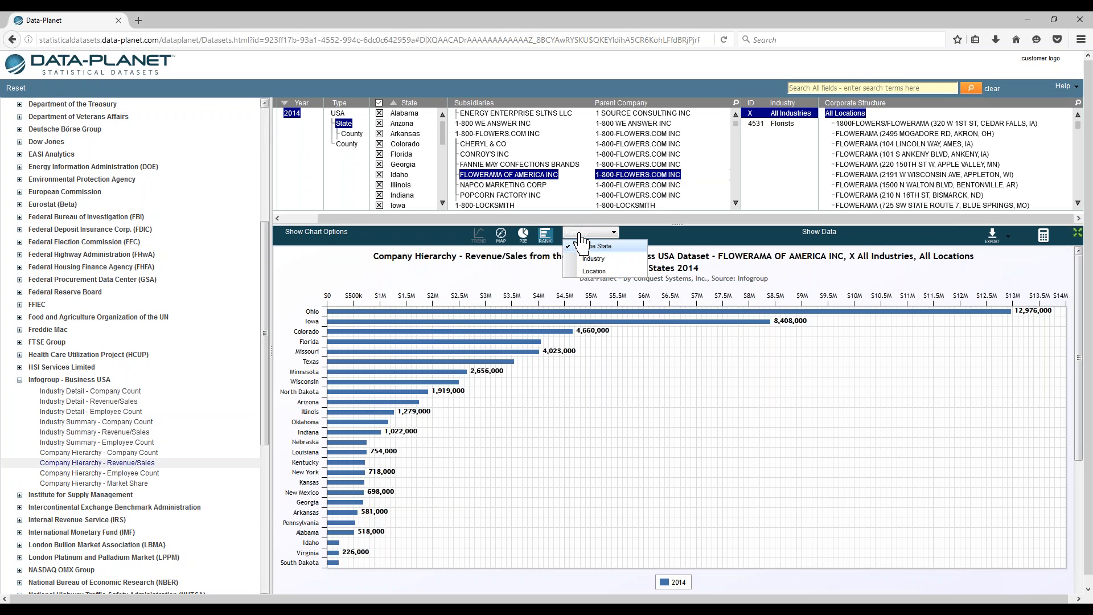
left_click(590, 272)
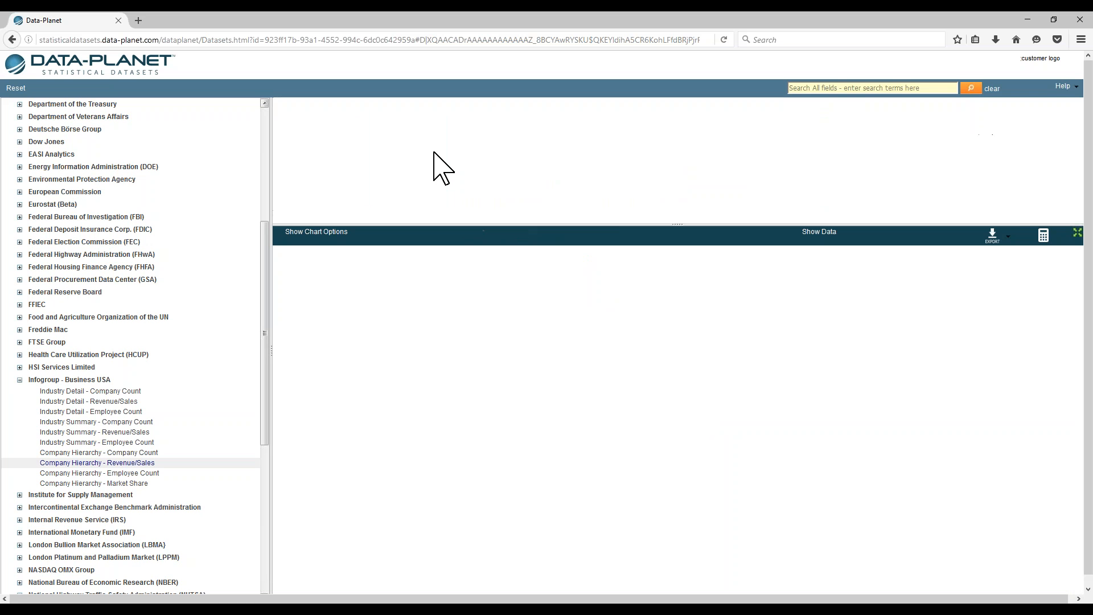
Step: Choose Ohio as the state to chart the Flowerama locations there
scroll(427, 171, "down", 5)
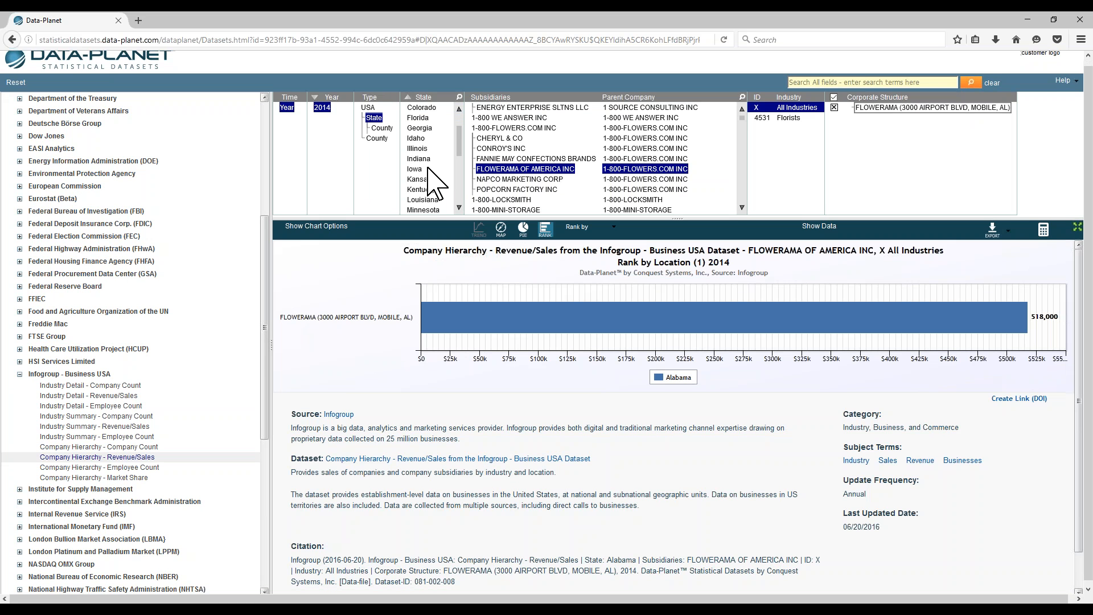
left_click(424, 144)
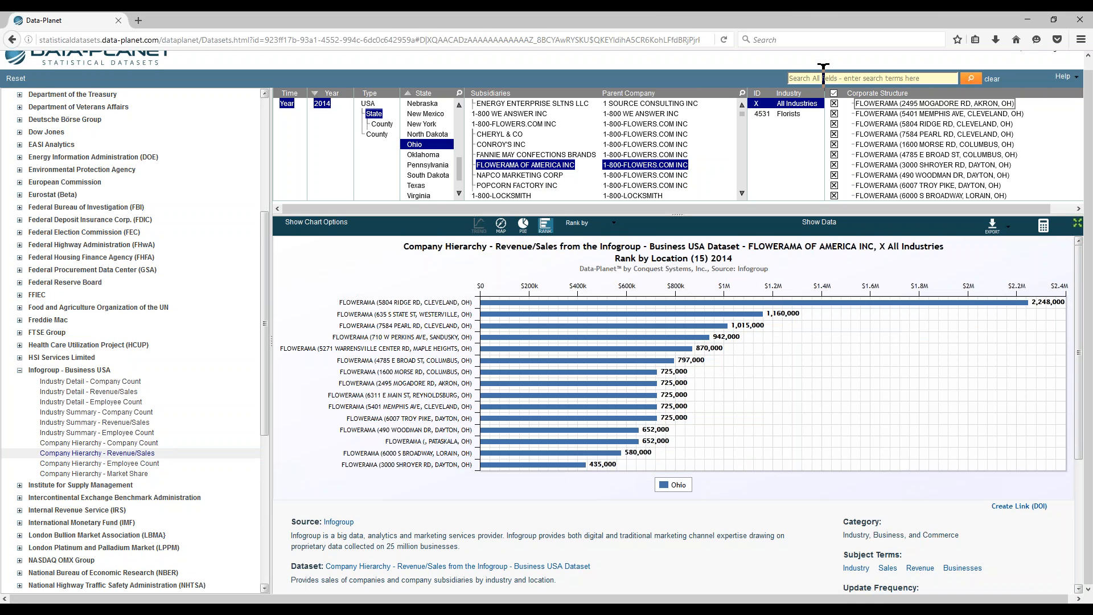
Step: Search all fields for burger king and open the Company Hierarchy - Employee Count result
type("burger king")
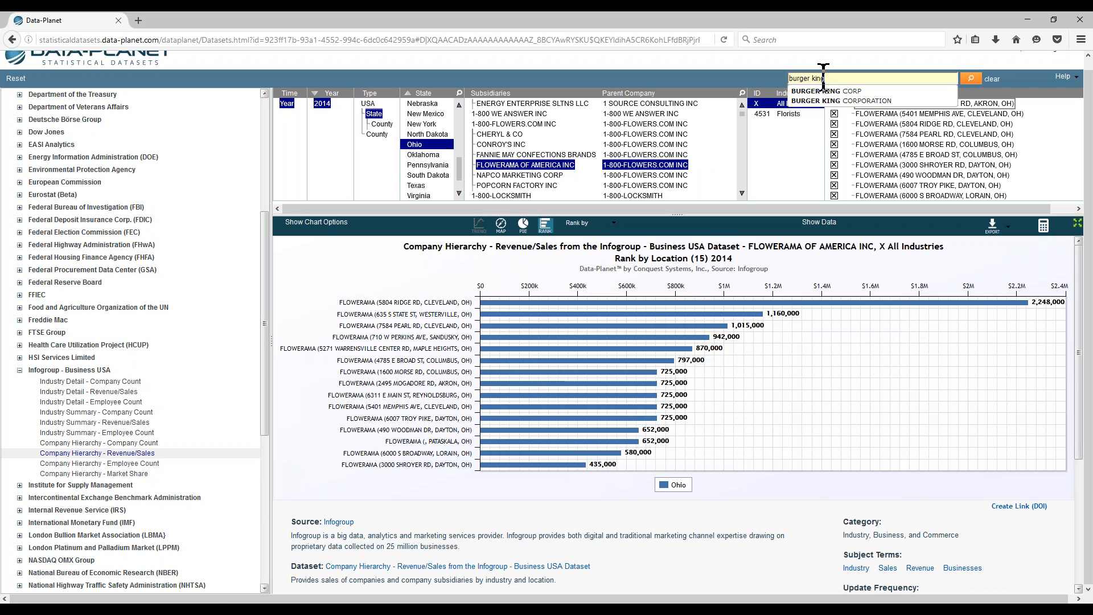
key("Return")
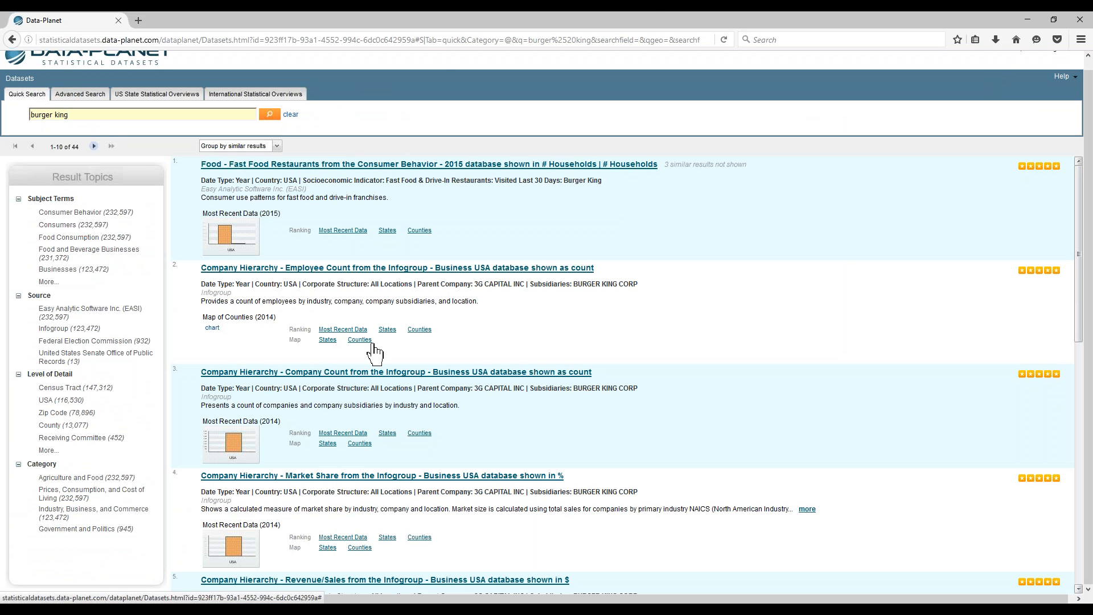
left_click(356, 269)
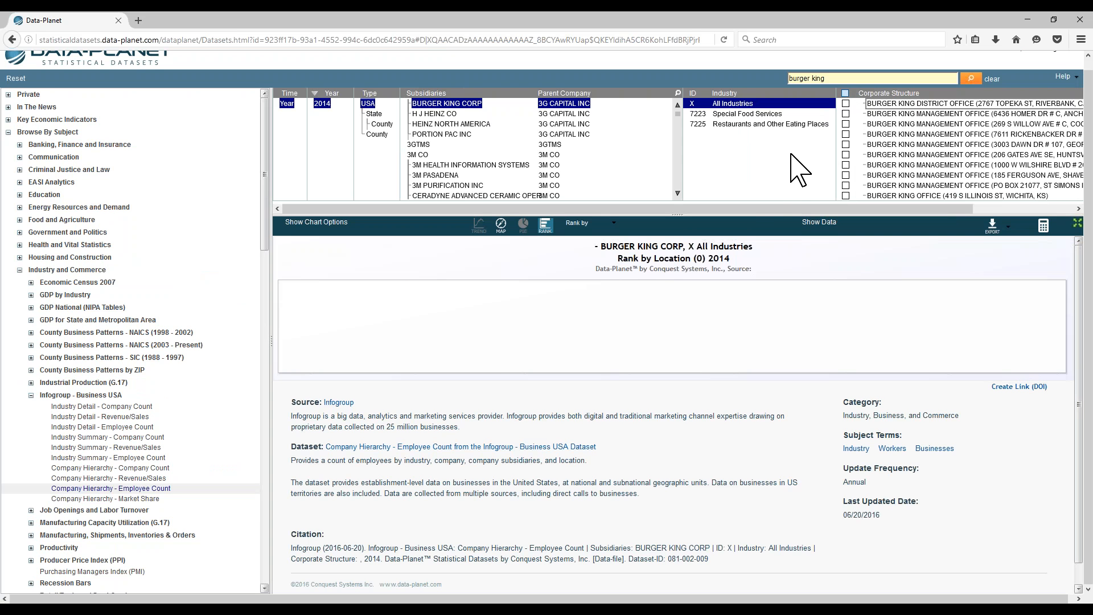
Step: Select all corporate structure locations for BURGER KING CORP
left_click(846, 94)
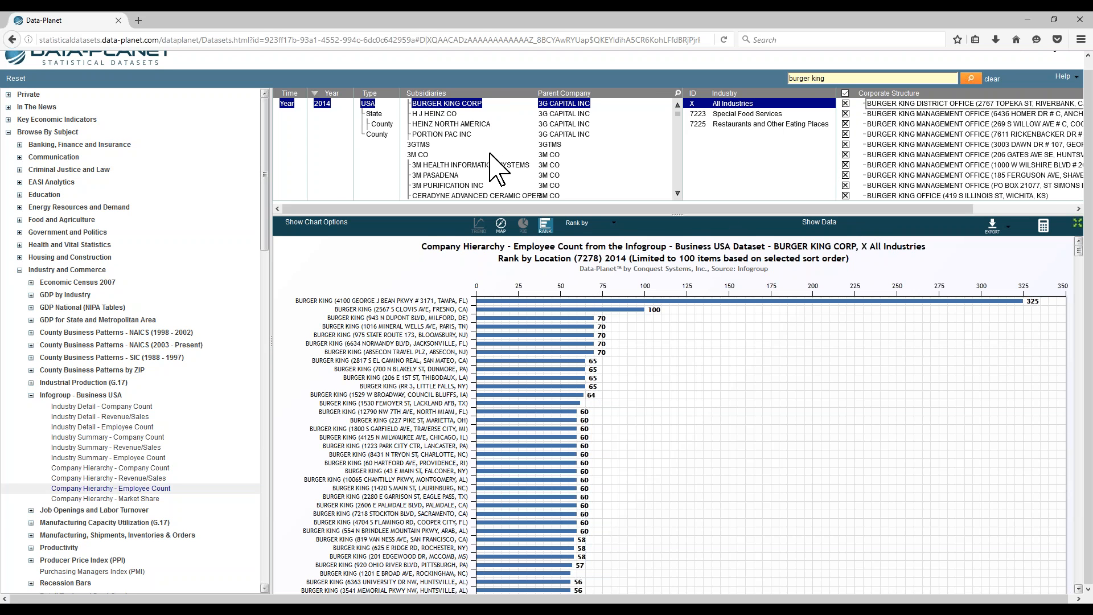
scroll(572, 147, "up", 1)
left_click(678, 115)
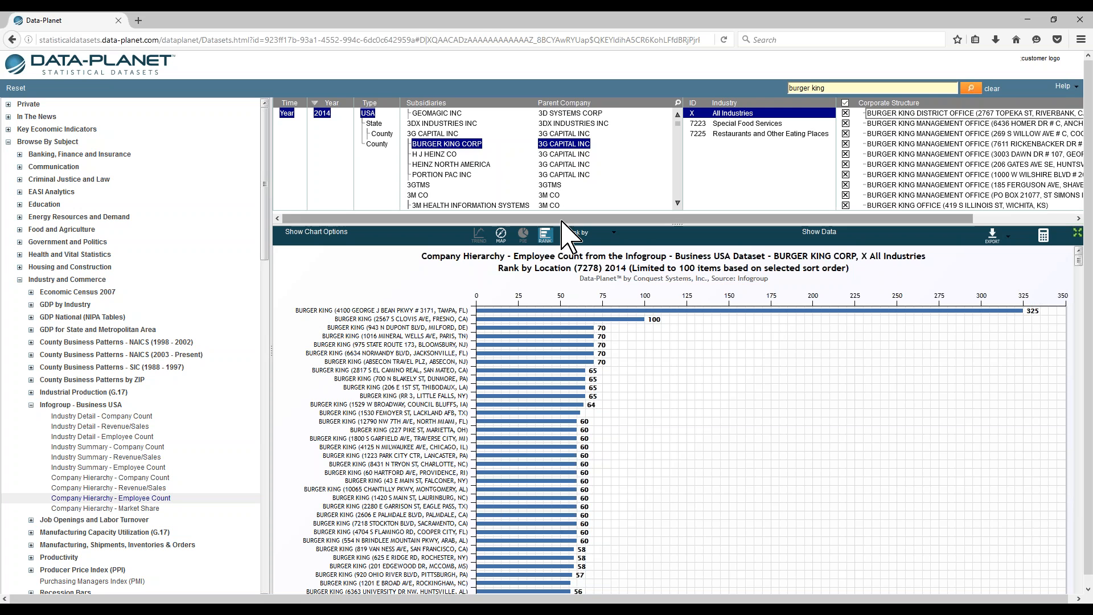
Step: Rank the chart by Type USA and set the geography type to State
left_click(573, 235)
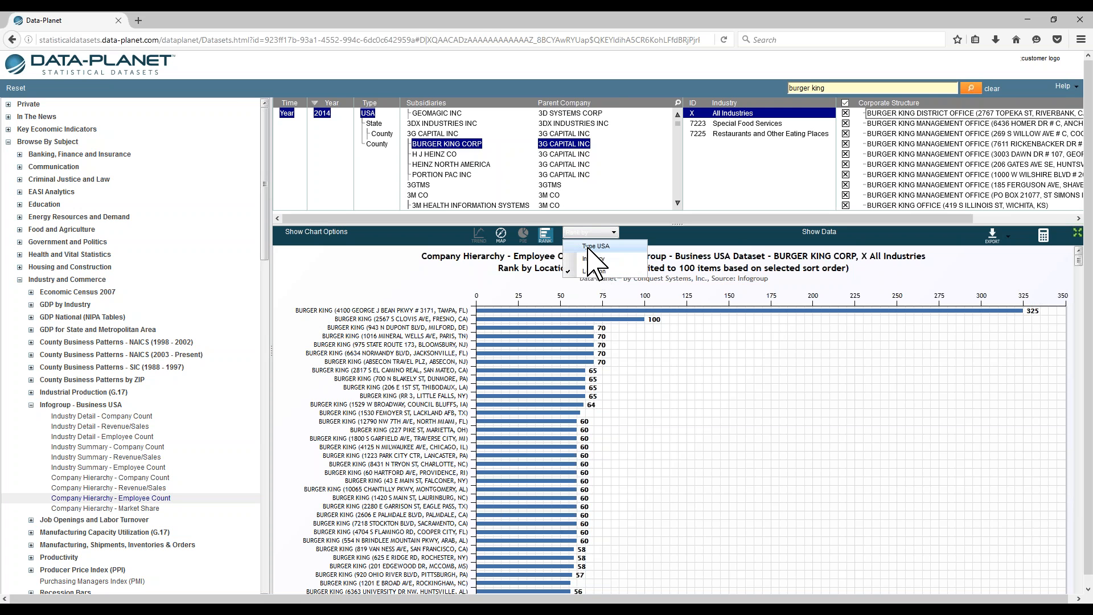
left_click(589, 247)
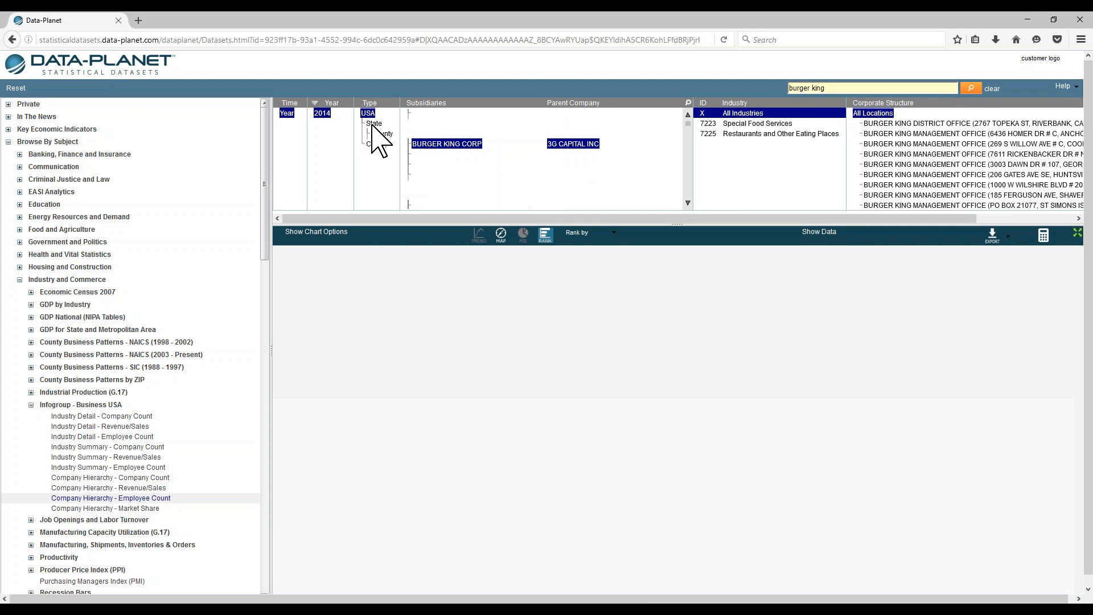
left_click(374, 123)
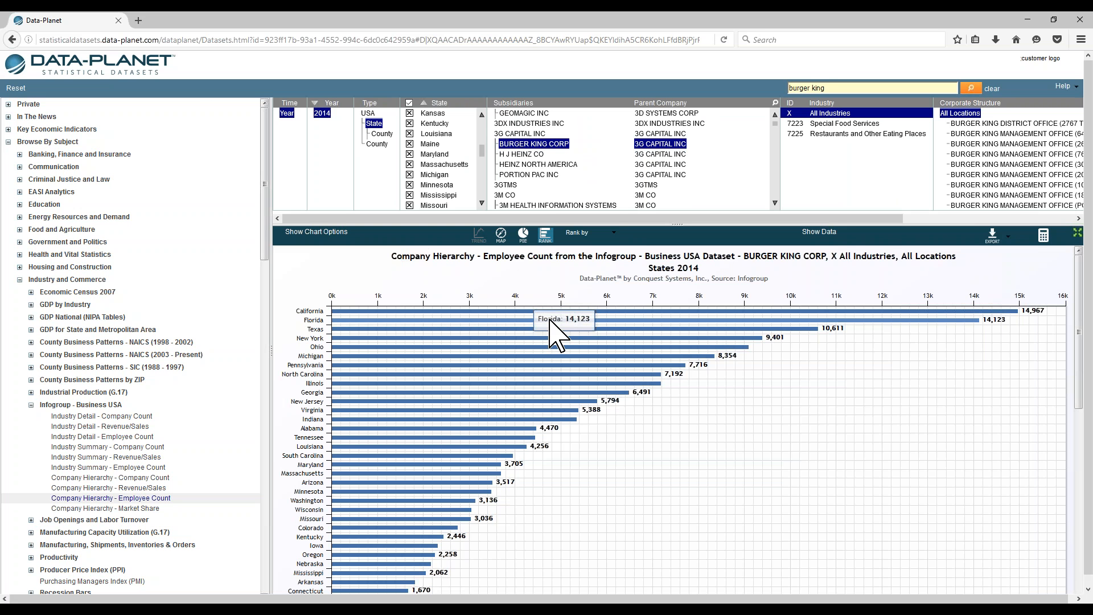
Step: Switch to the map view and show county-level Burger King employee counts for California
mouse_move(570, 312)
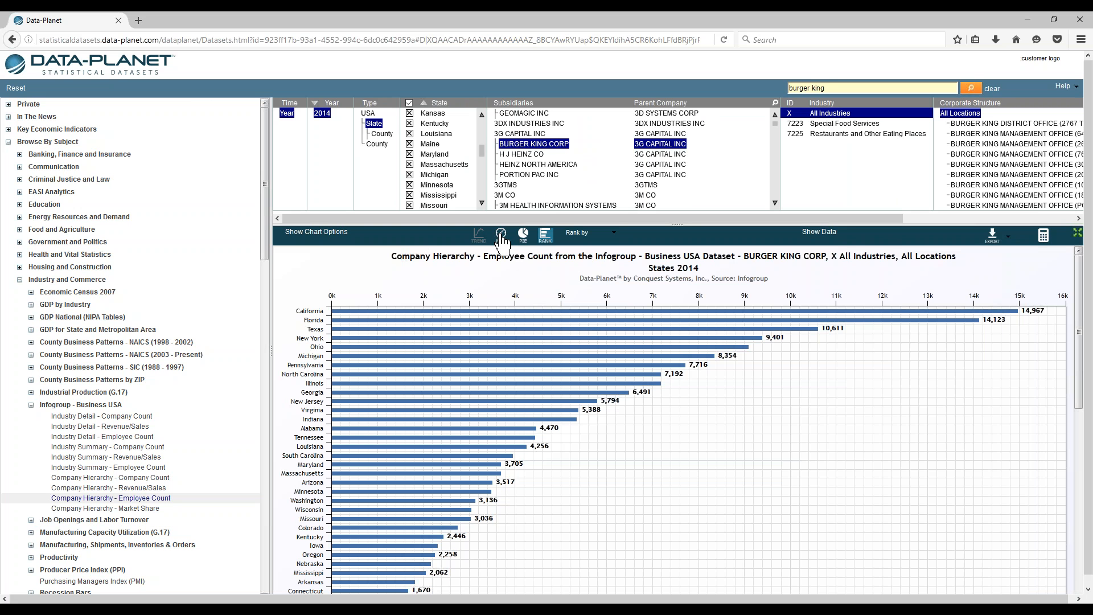
left_click(501, 235)
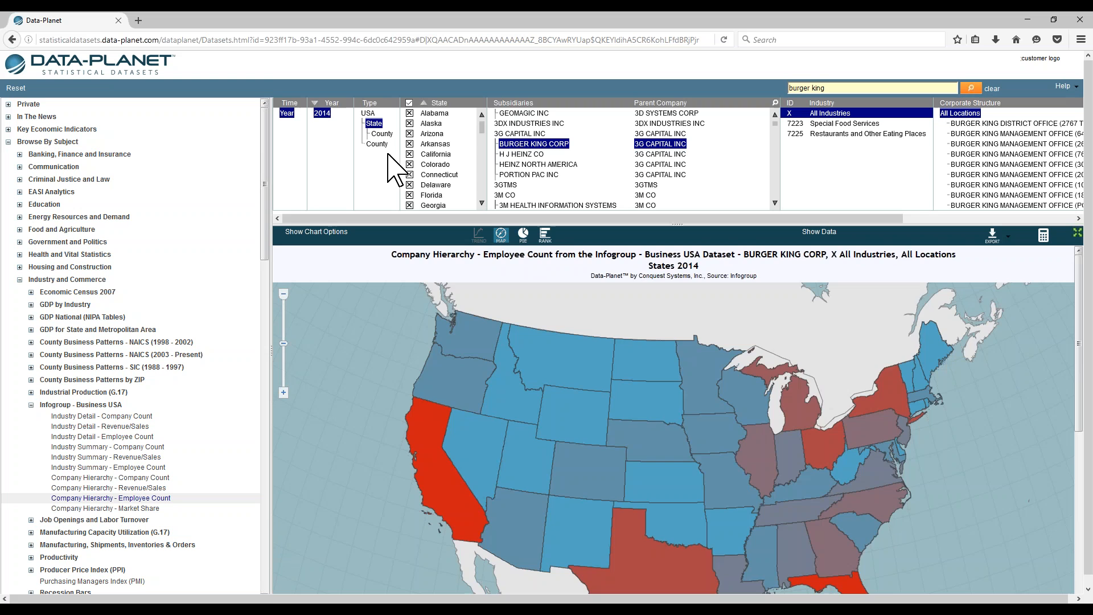
left_click(384, 134)
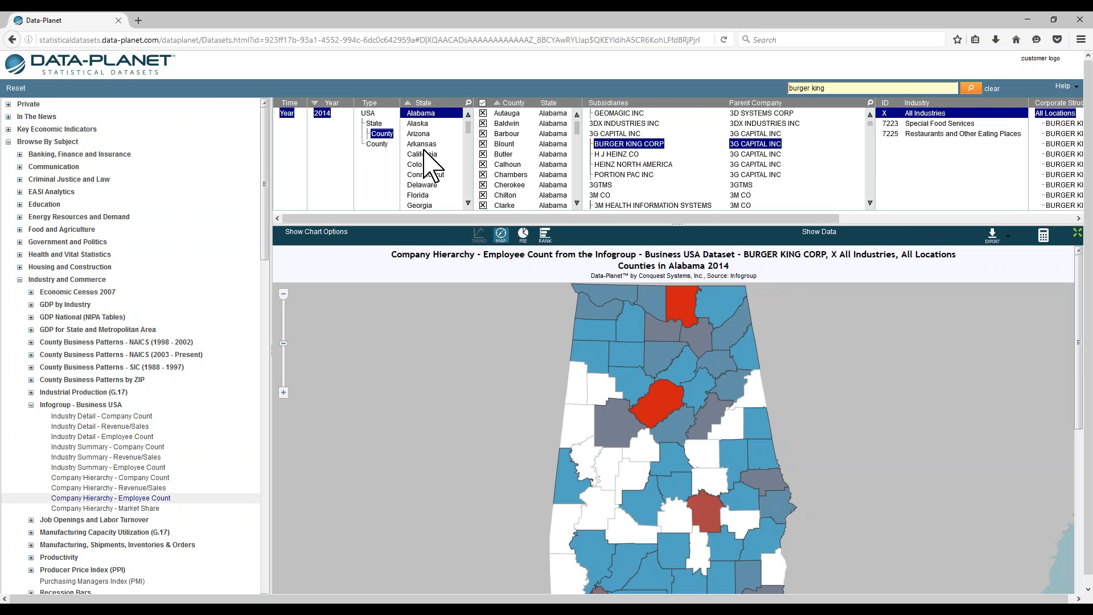
left_click(424, 155)
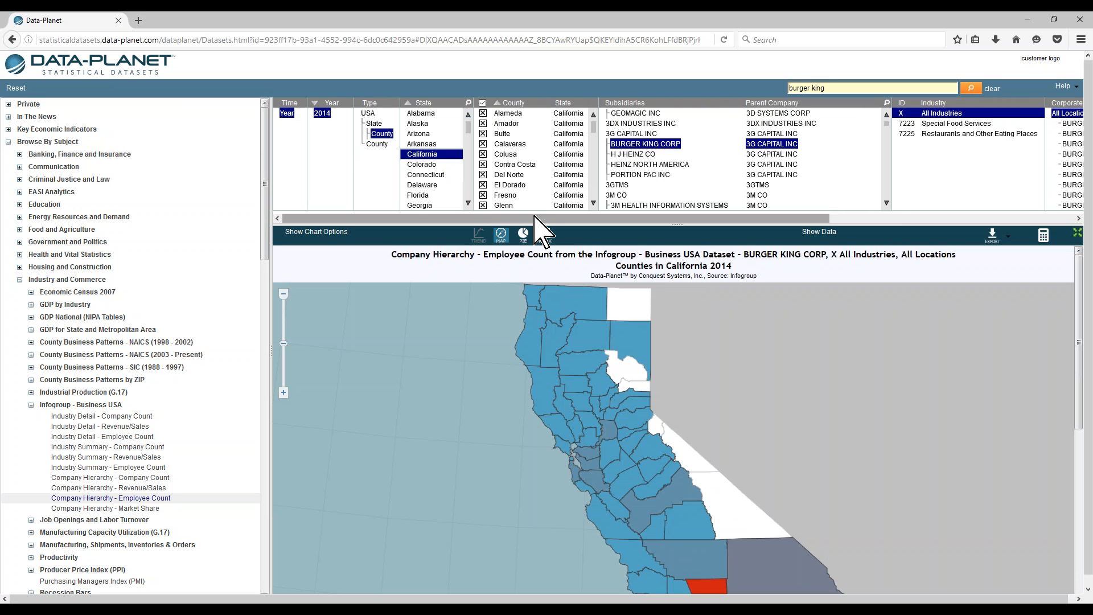
Step: Switch back to the ranked bar chart and rank the California county data by Location
left_click_drag(536, 217, 750, 244)
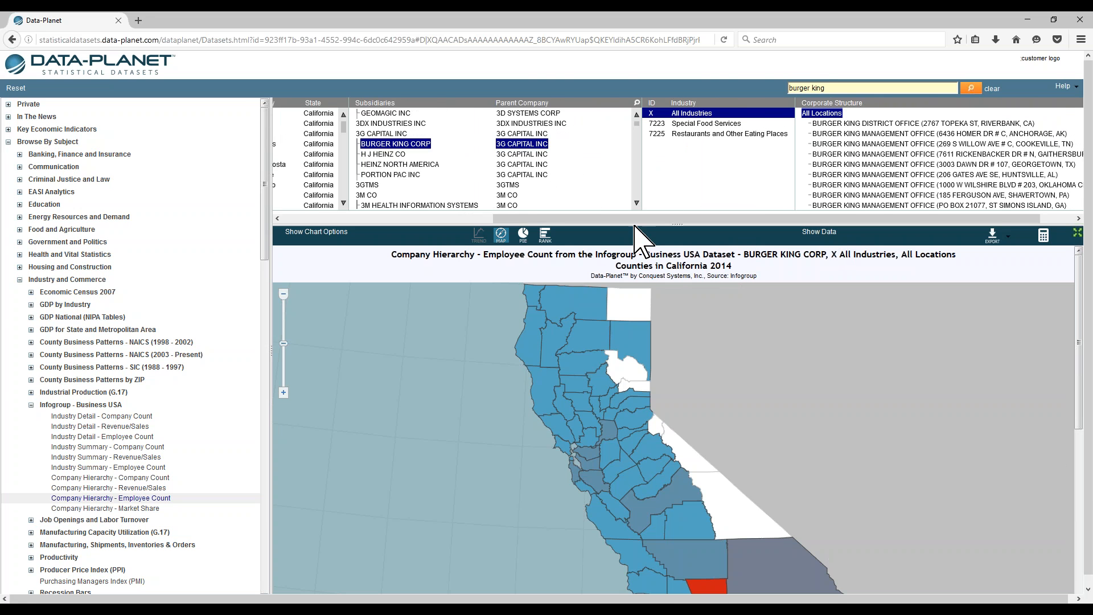
left_click_drag(559, 219, 361, 226)
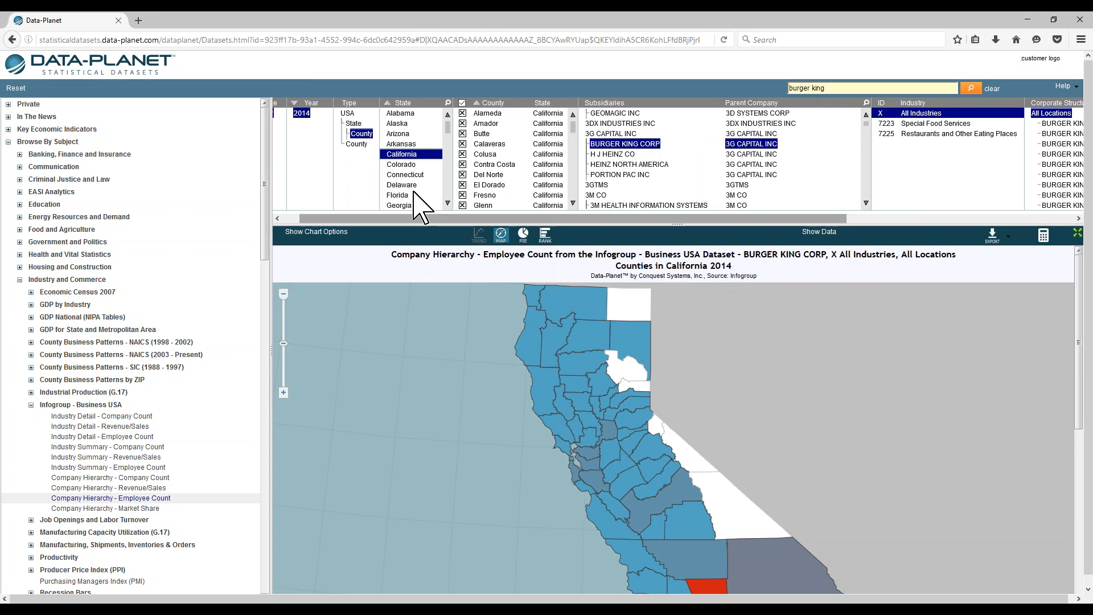
left_click(545, 234)
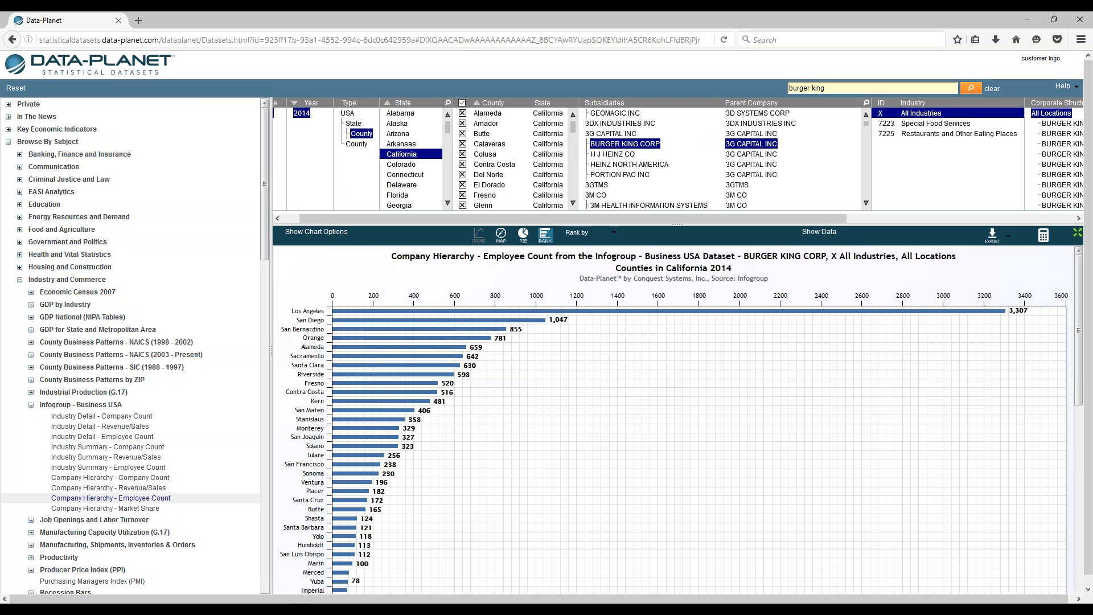
left_click(615, 233)
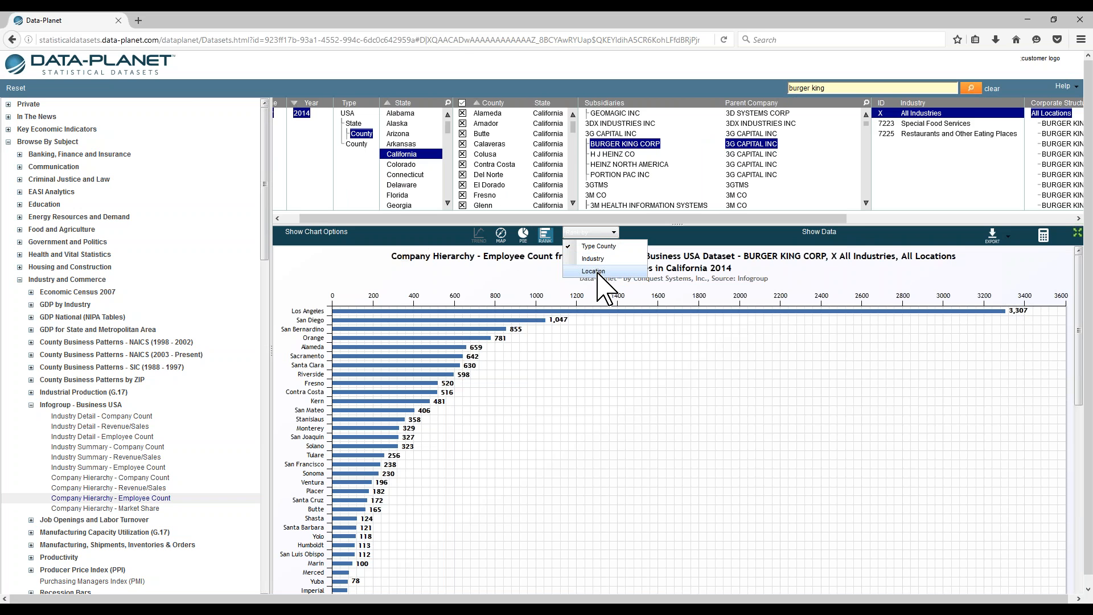
left_click(598, 272)
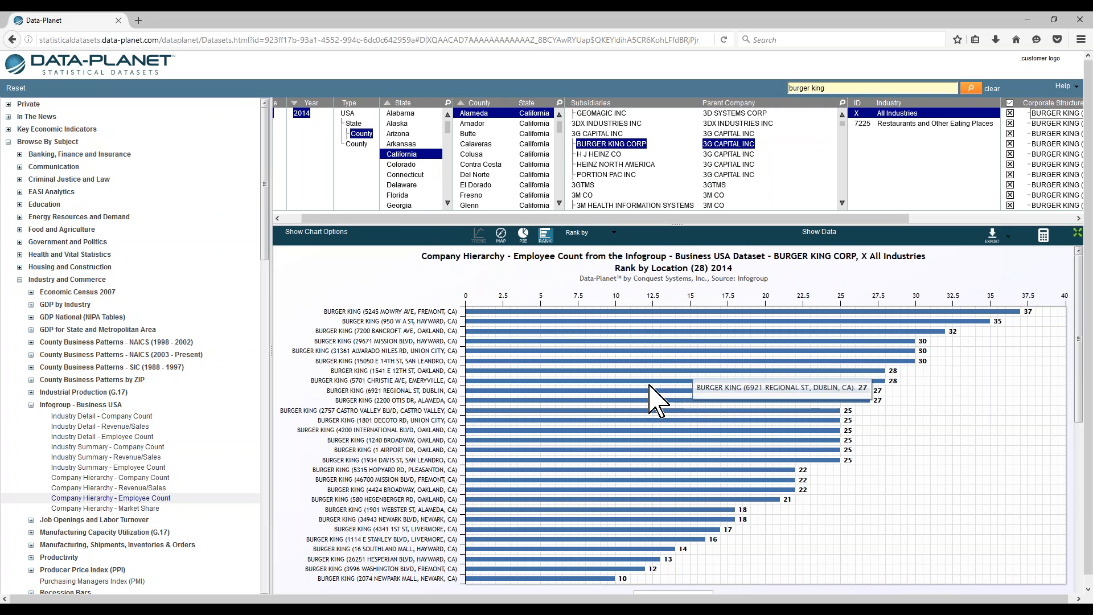
Step: Open the Company Hierarchy - Revenue/Sales dataset for the same Burger King selection
scroll(649, 365, "down", 3)
scroll(646, 381, "up", 3)
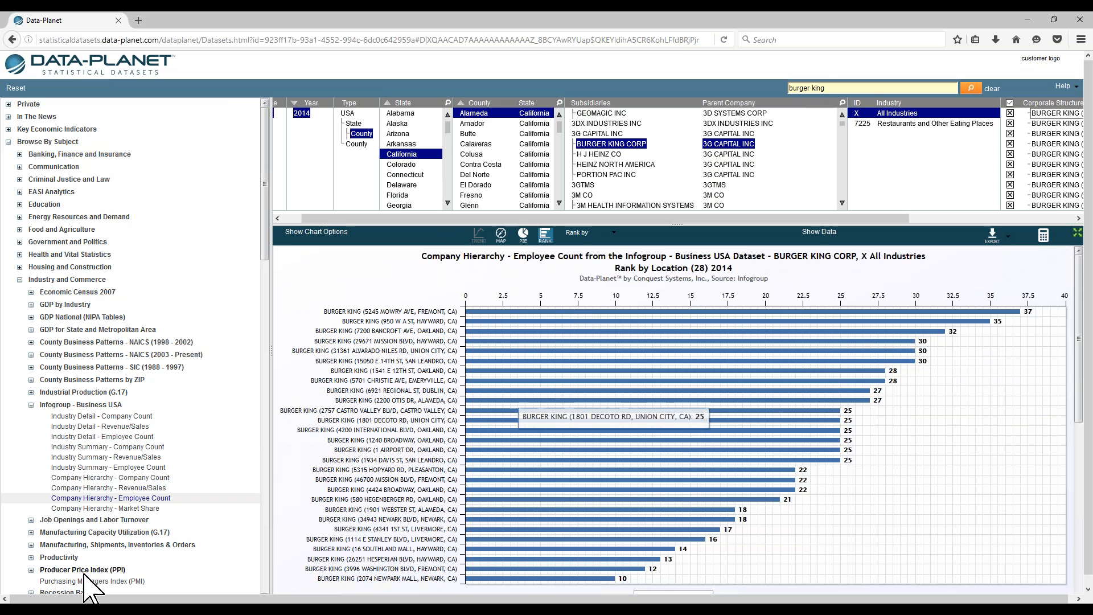
left_click(143, 488)
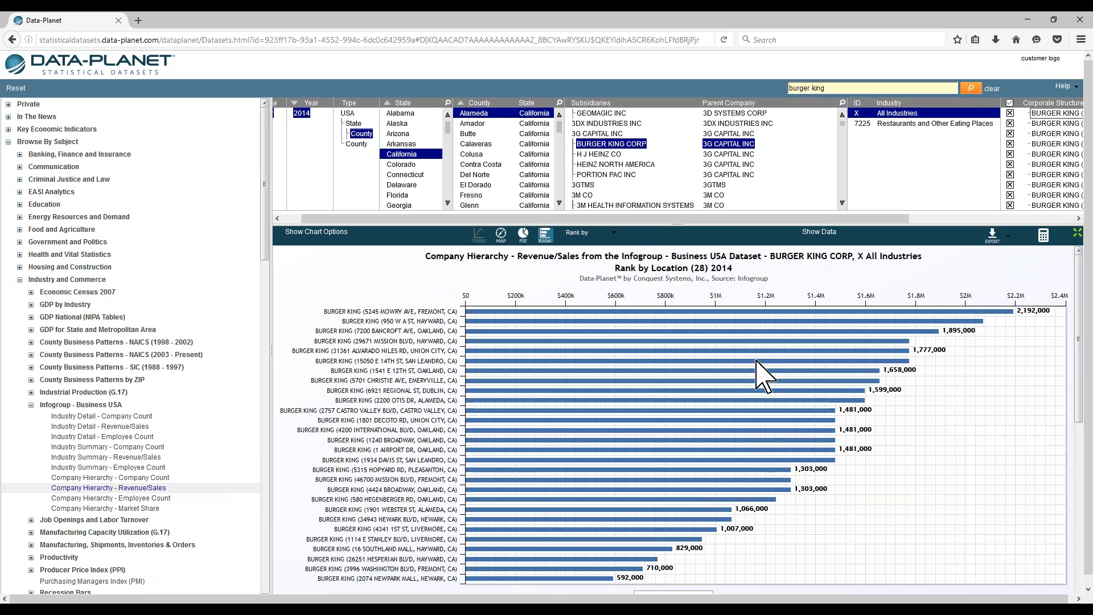
scroll(717, 356, "down", 2)
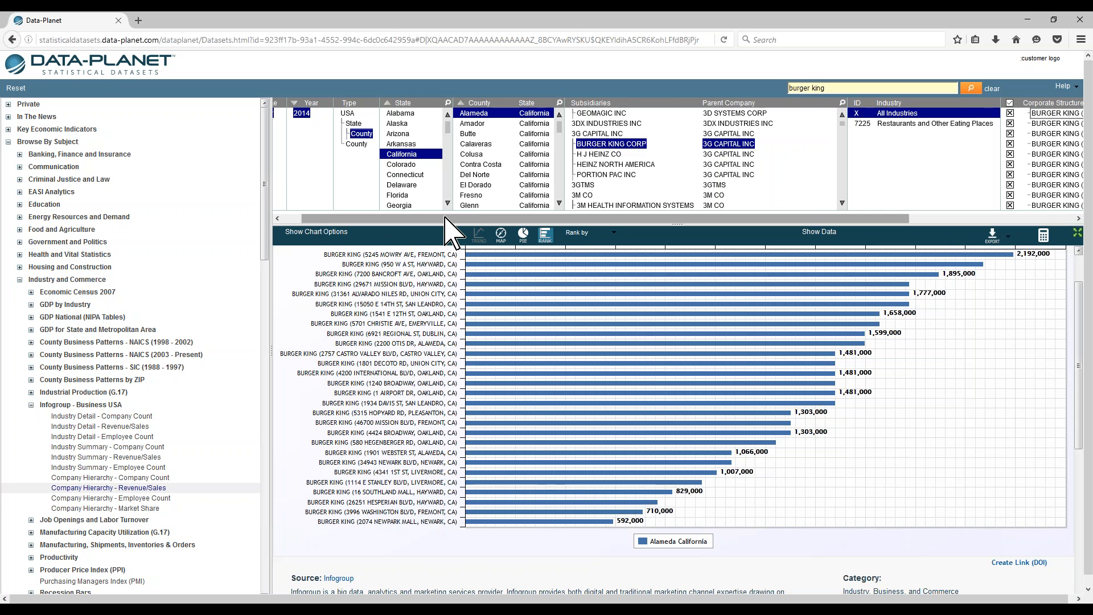
Step: Open the Company Hierarchy - Market Share dataset for the same Burger King selection
left_click_drag(472, 219, 637, 222)
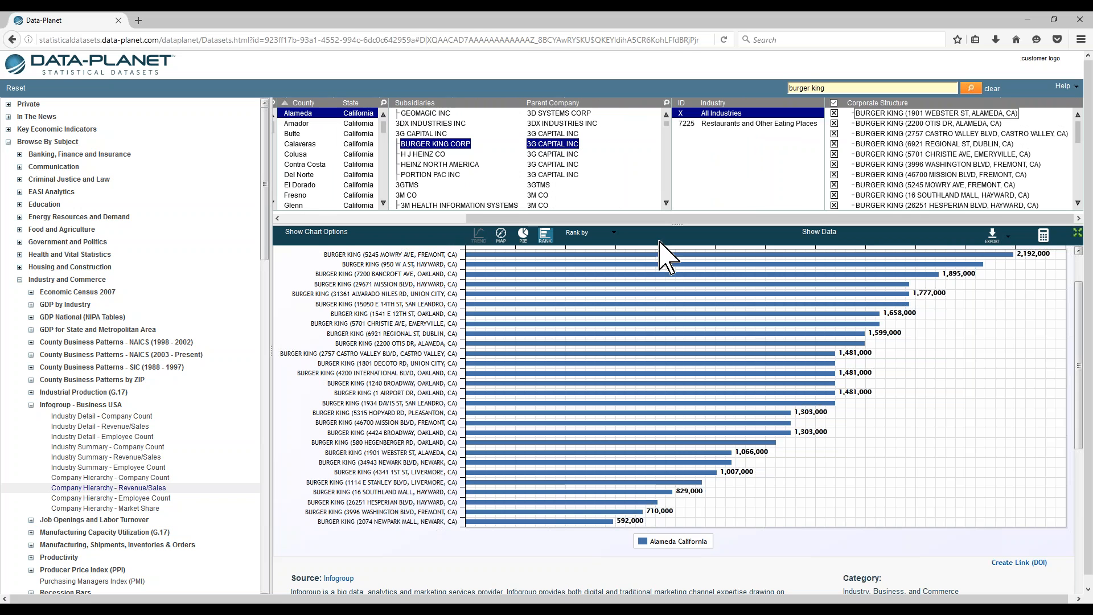
left_click(117, 508)
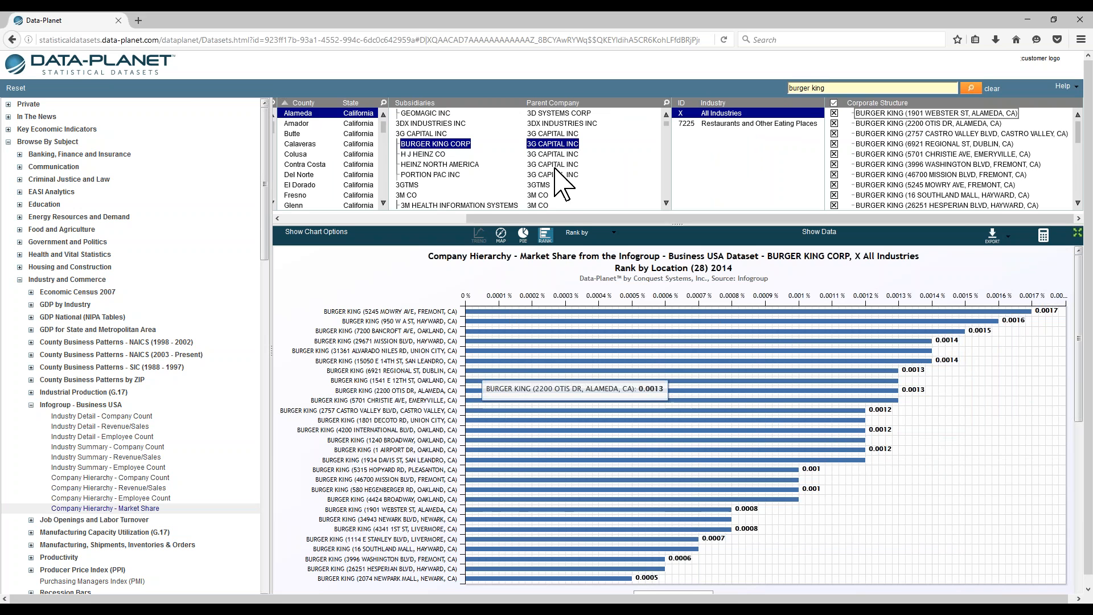
left_click_drag(581, 217, 397, 218)
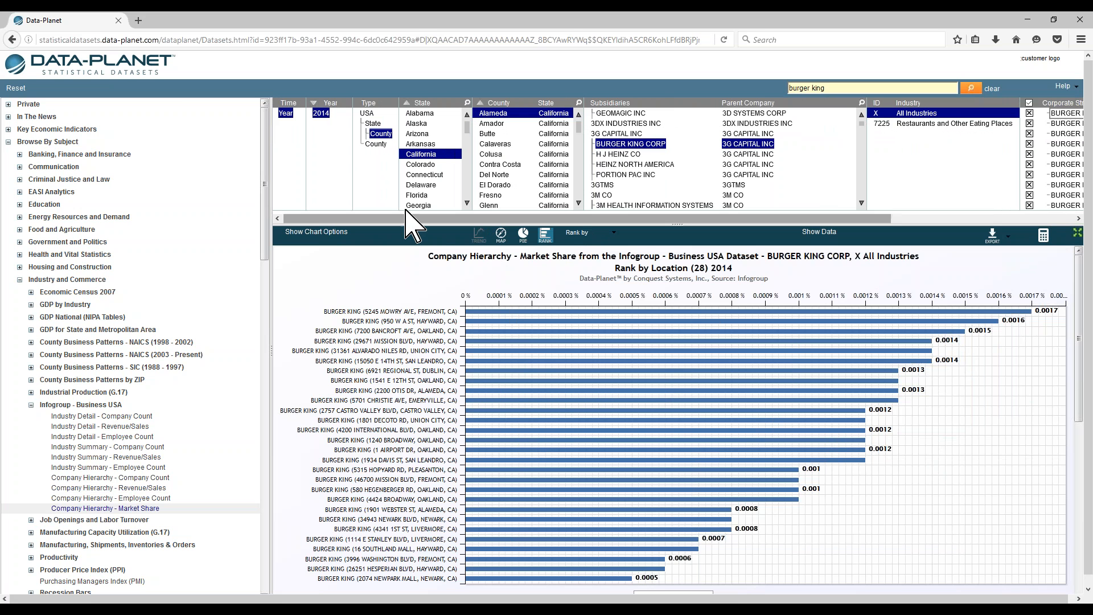
Step: Set the geography type to State and rank the market share chart by Type State
left_click(373, 123)
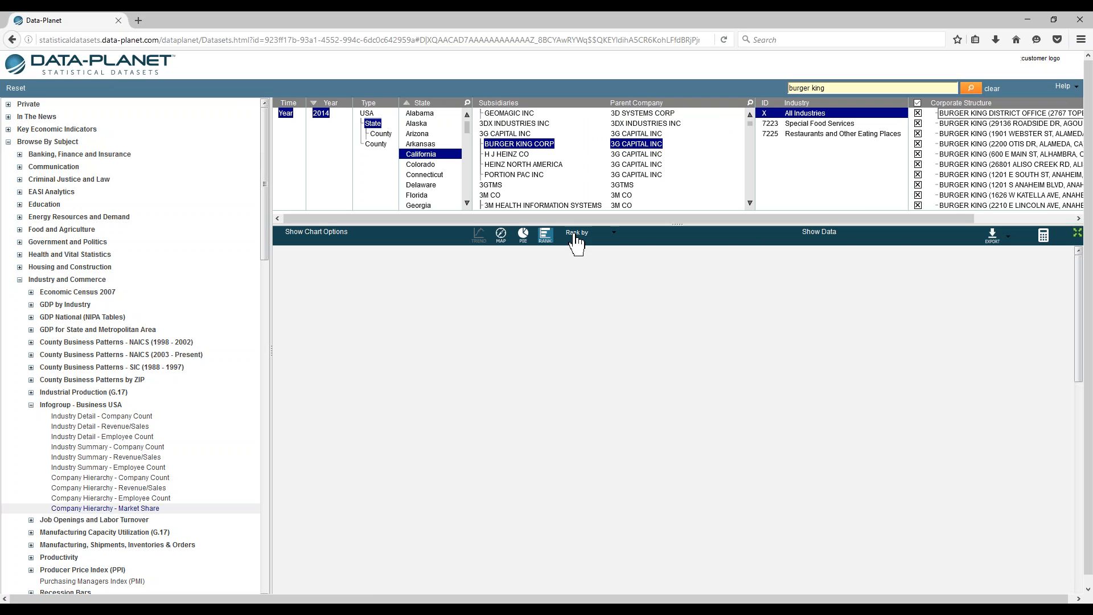
left_click(576, 236)
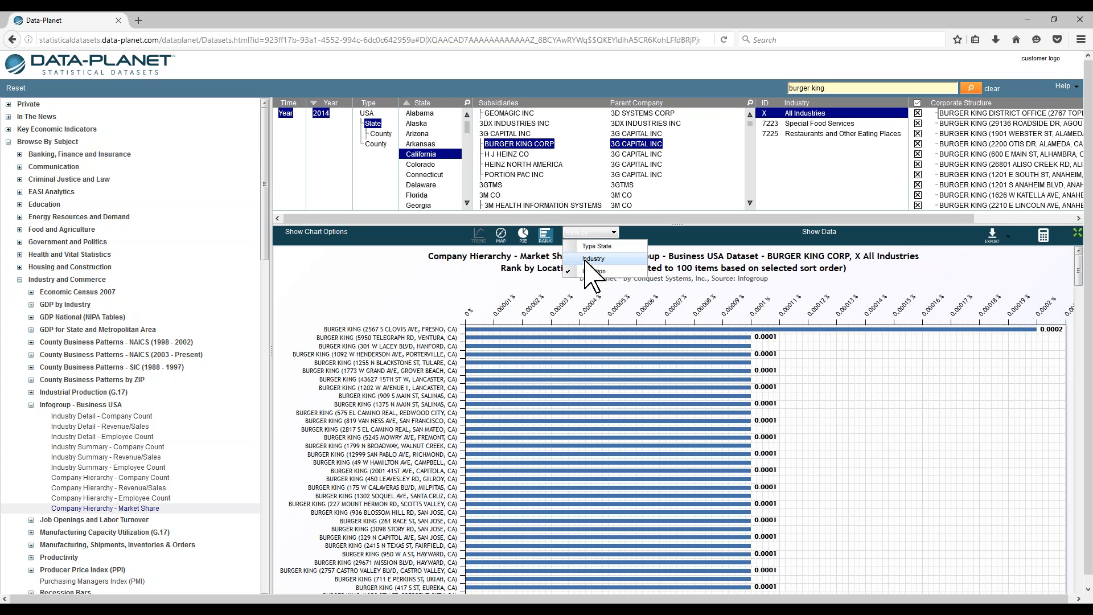
left_click(587, 248)
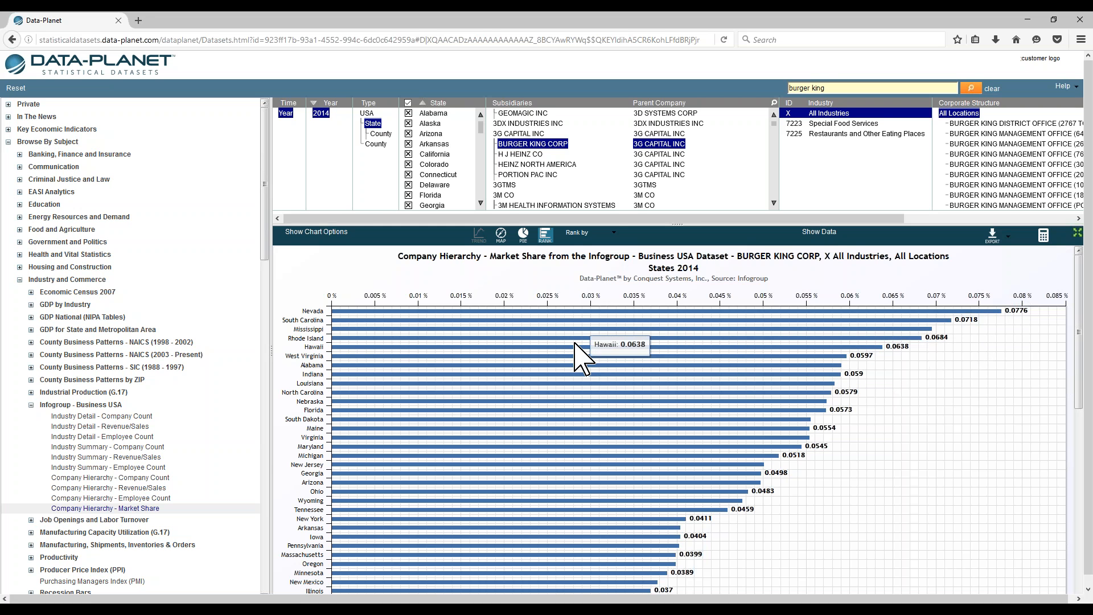
scroll(572, 355, "down", 3)
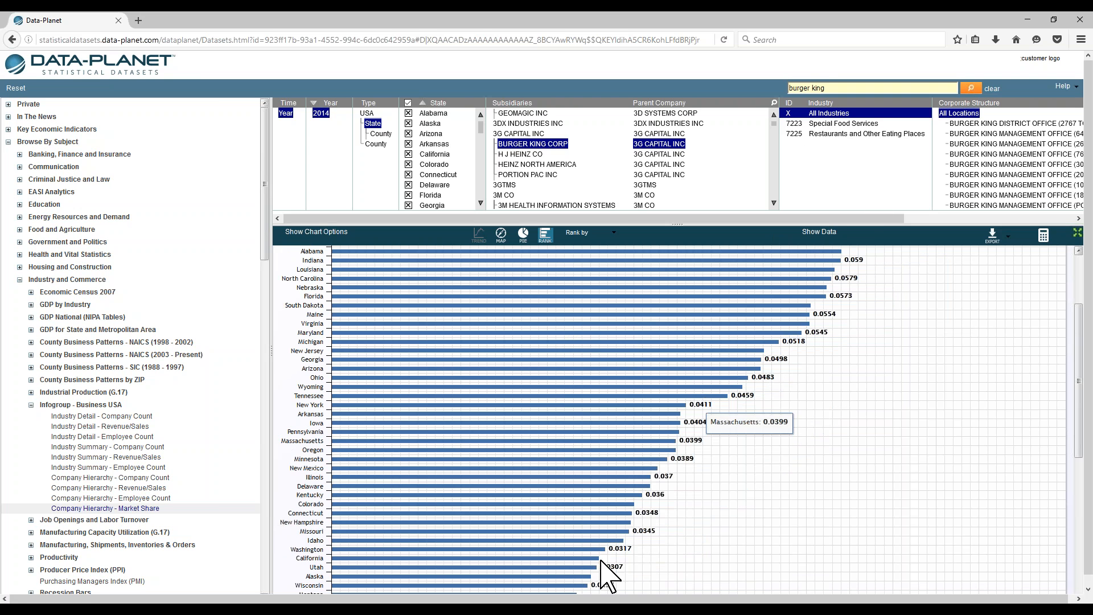
scroll(677, 473, "down", 3)
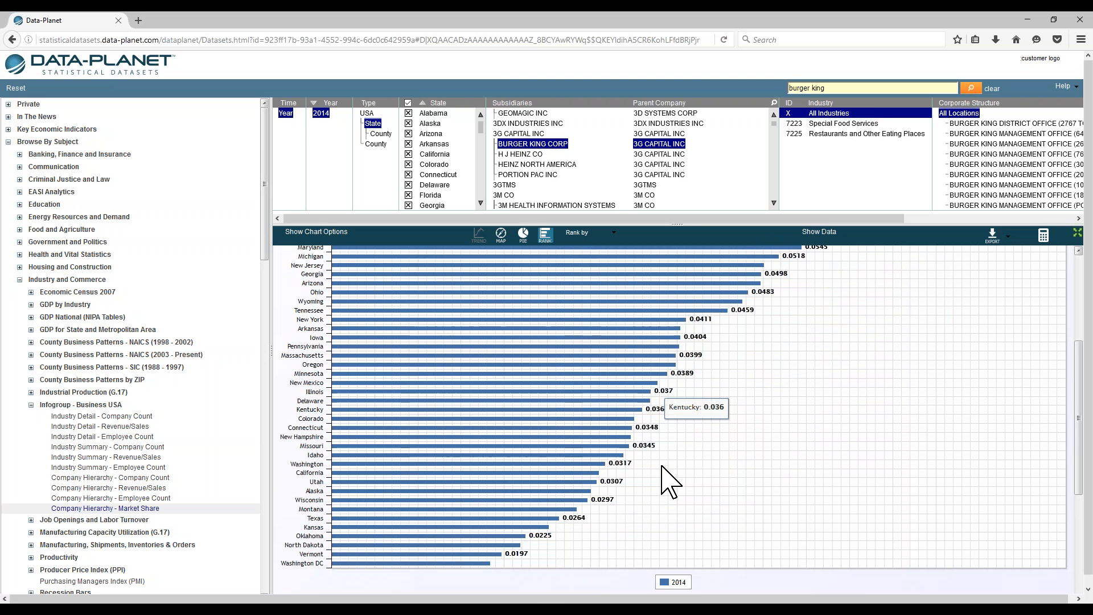
scroll(666, 484, "up", 6)
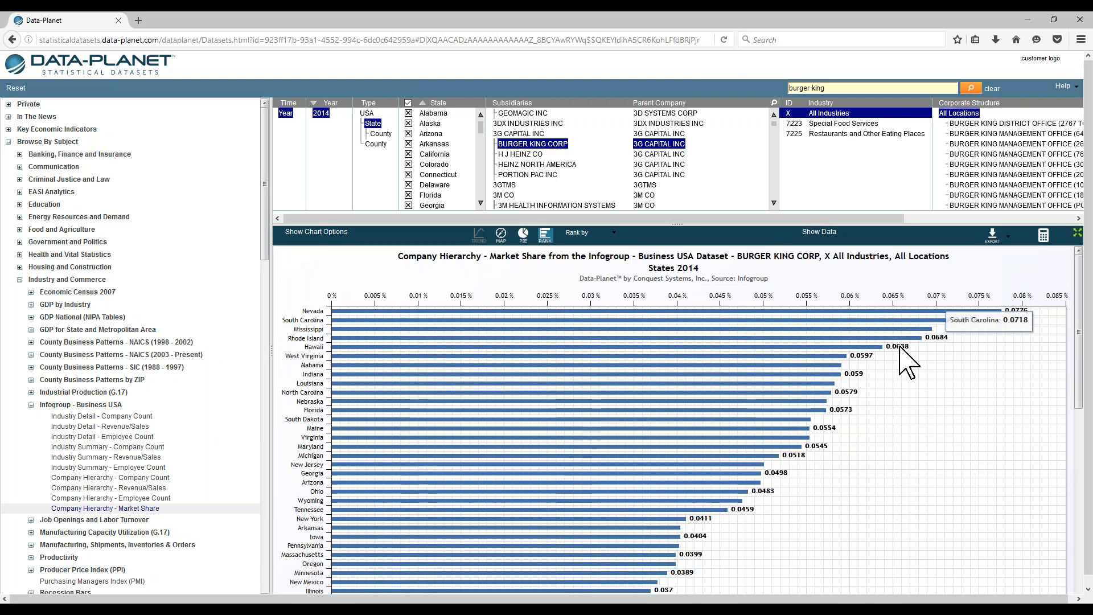